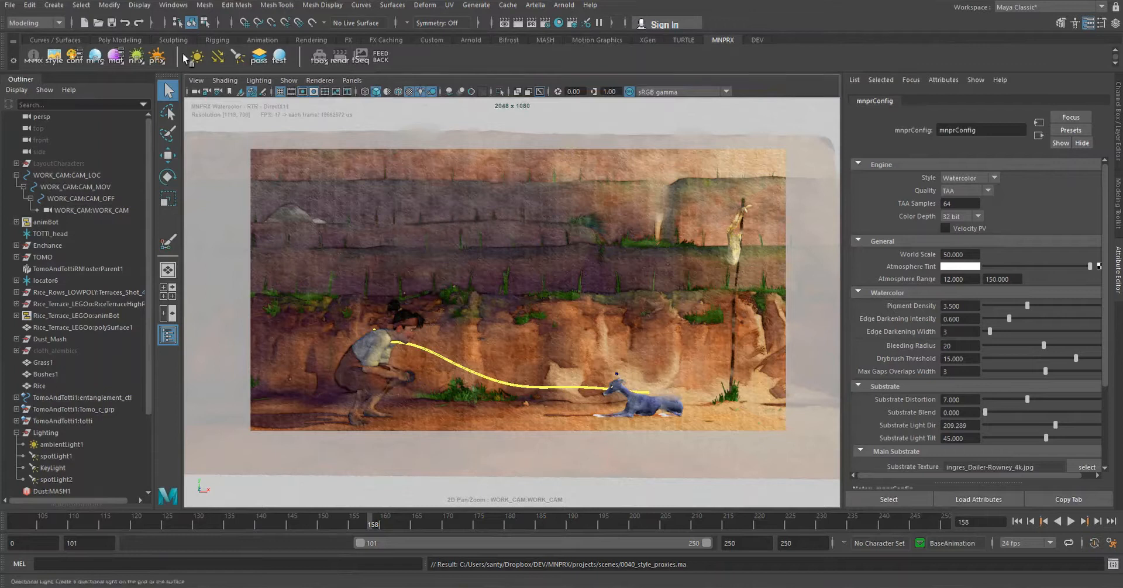
Create a polygon sphere and position it in front of the terrace wall, above the leash between the boy and the dog.
{"action": "left_click", "coordinate": [50, 6]}
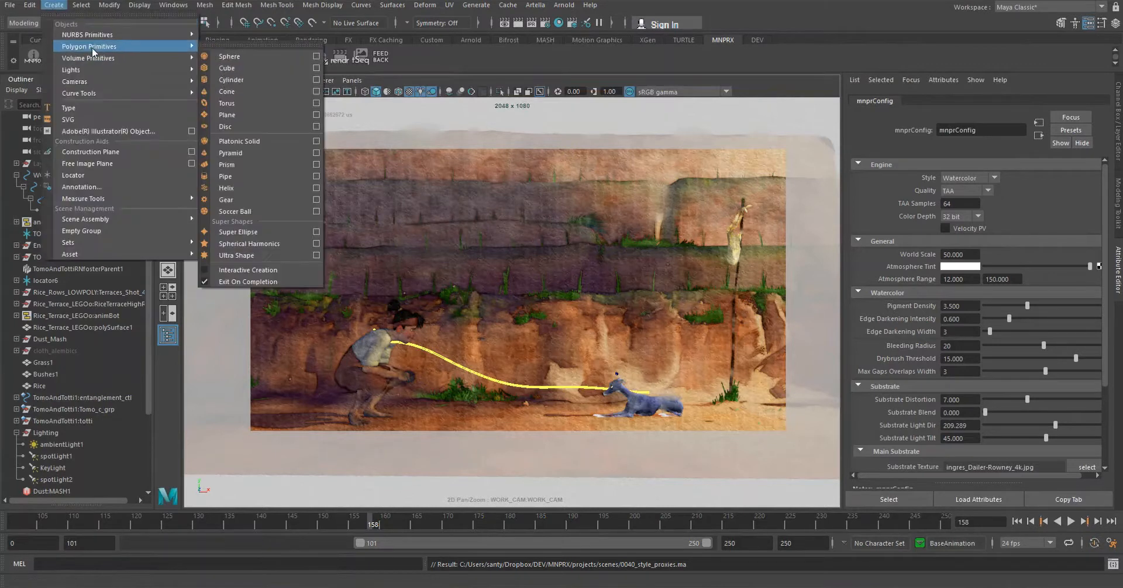
{"action": "left_click", "coordinate": [252, 61]}
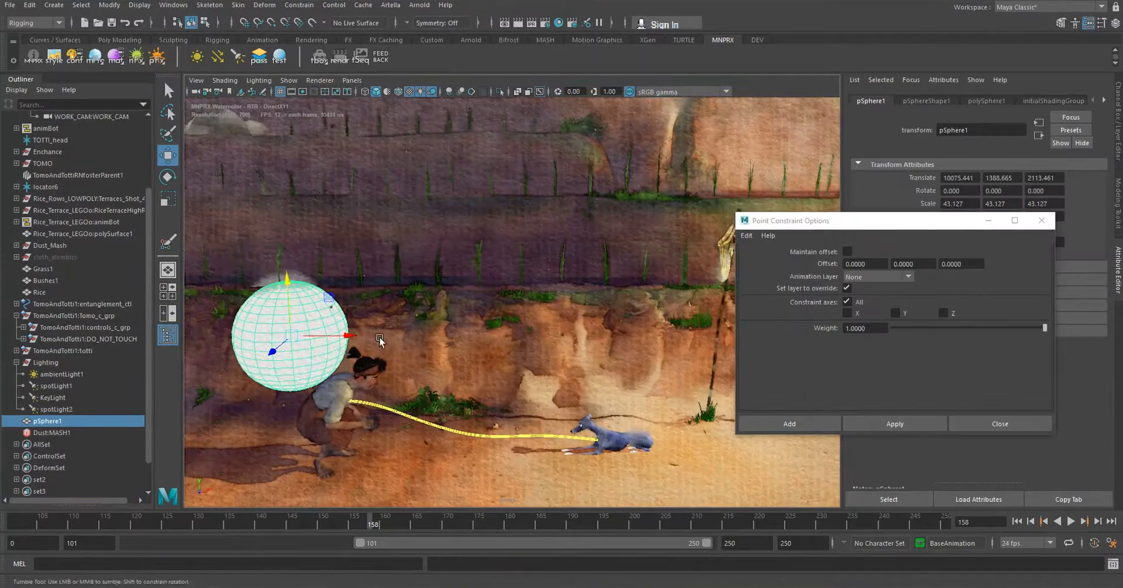
{"action": "left_click_drag", "start_coordinate": [379, 340], "coordinate": [547, 340], "text": "alt"}
{"action": "mouse_move", "coordinate": [494, 364]}
{"action": "left_mouse_down", "text": "alt"}
{"action": "mouse_move", "coordinate": [409, 383]}
{"action": "mouse_move", "coordinate": [456, 338]}
{"action": "mouse_move", "coordinate": [502, 338]}
{"action": "mouse_move", "coordinate": [497, 359]}
{"action": "left_mouse_up", "text": "alt"}
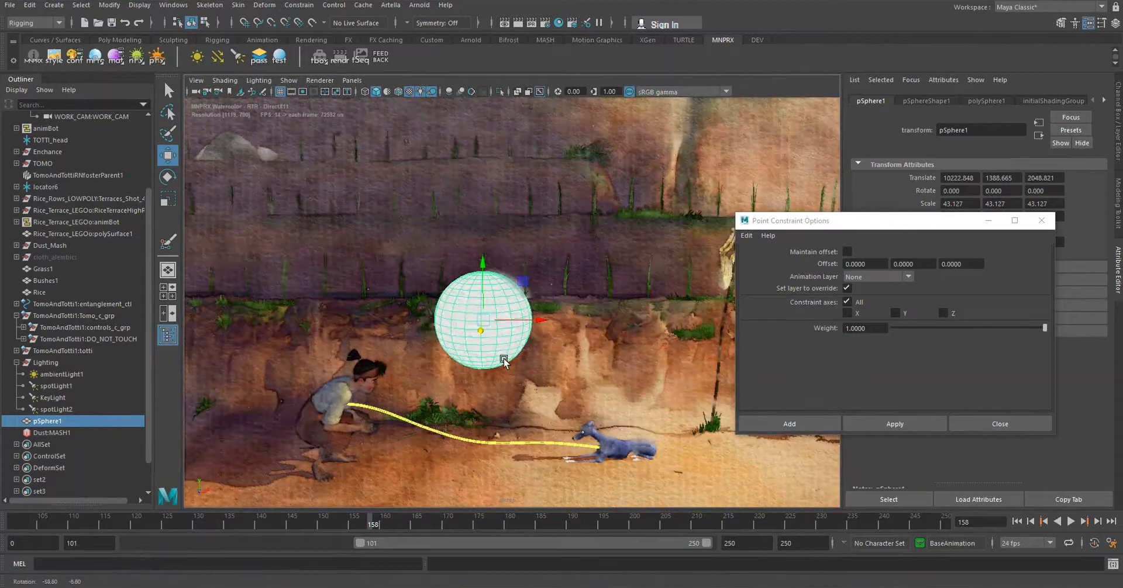
{"action": "middle_click_drag", "start_coordinate": [446, 315], "coordinate": [459, 259], "text": "alt"}
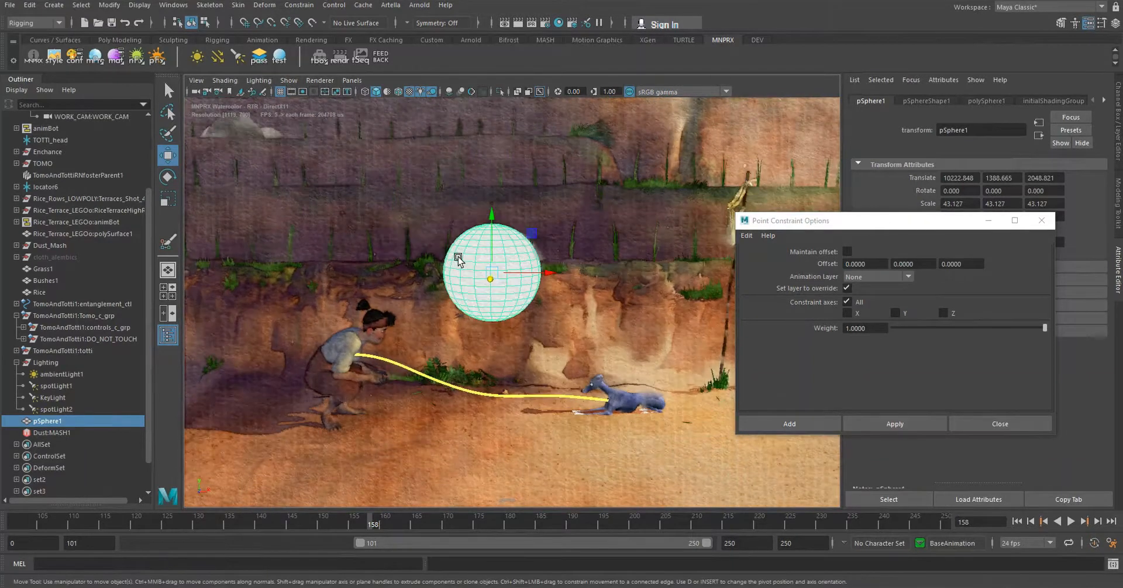
Load the _proxy material preset onto the sphere and close the Point Constraint Options and Material Presets windows.
{"action": "left_click", "coordinate": [95, 57]}
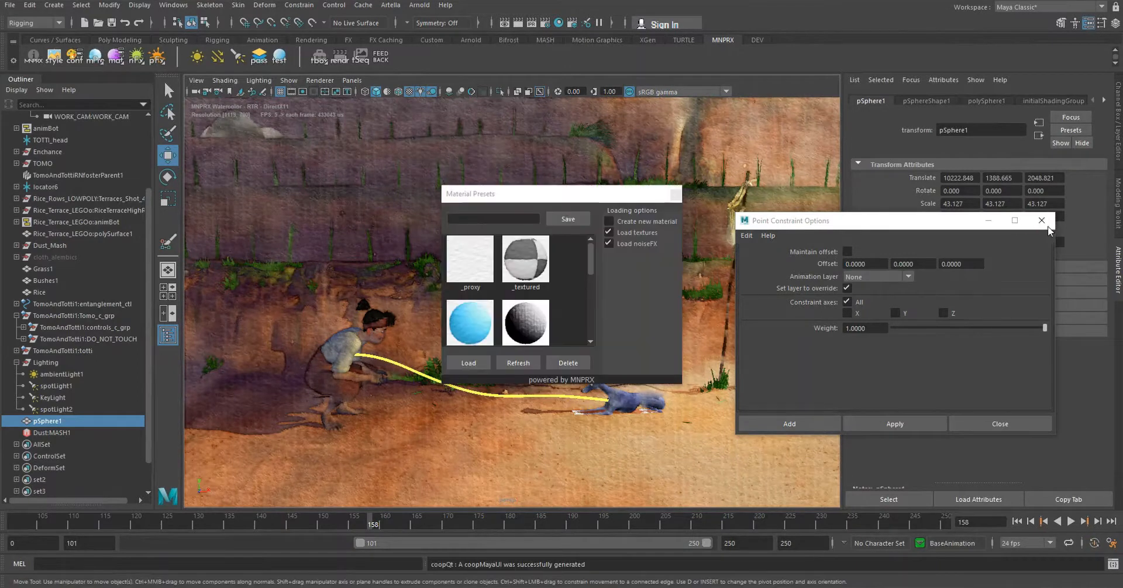
{"action": "left_click", "coordinate": [1045, 224]}
{"action": "left_click_drag", "start_coordinate": [472, 194], "coordinate": [647, 186]}
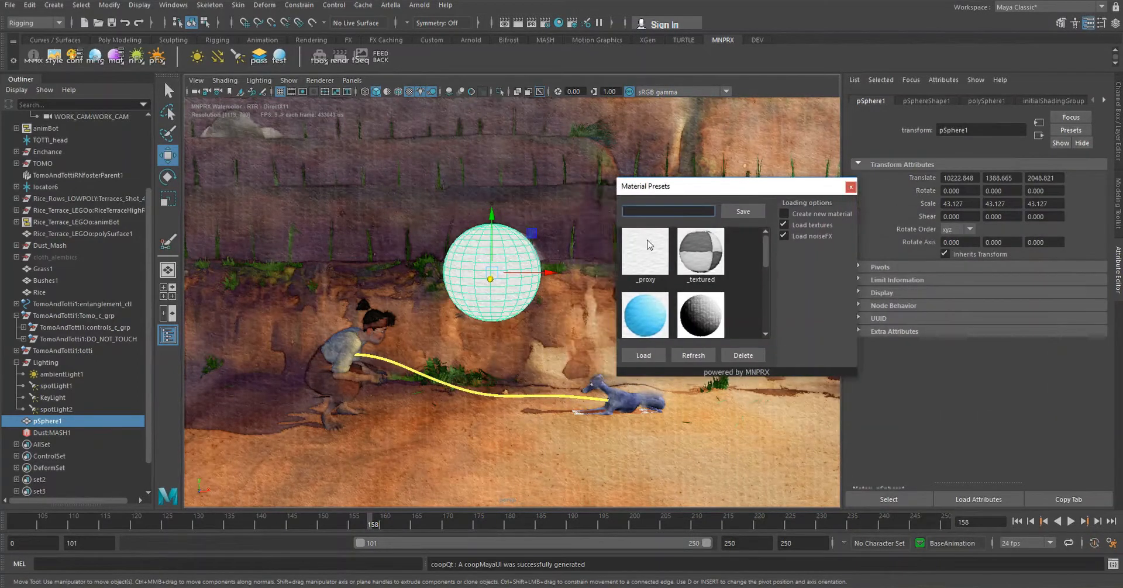
{"action": "left_click", "coordinate": [648, 245]}
{"action": "left_click", "coordinate": [641, 356]}
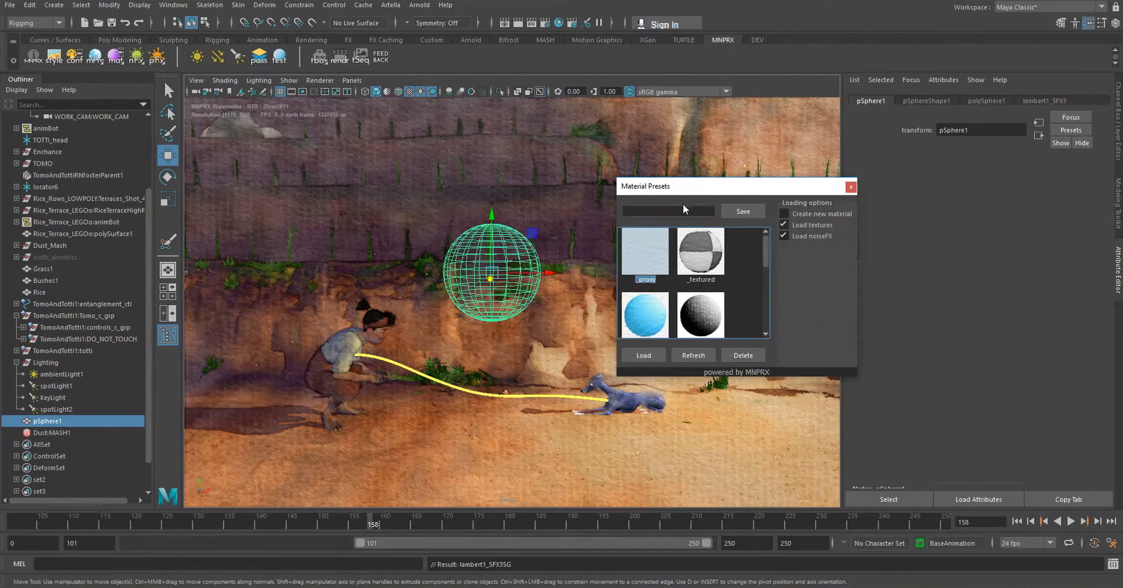
{"action": "left_click", "coordinate": [851, 188]}
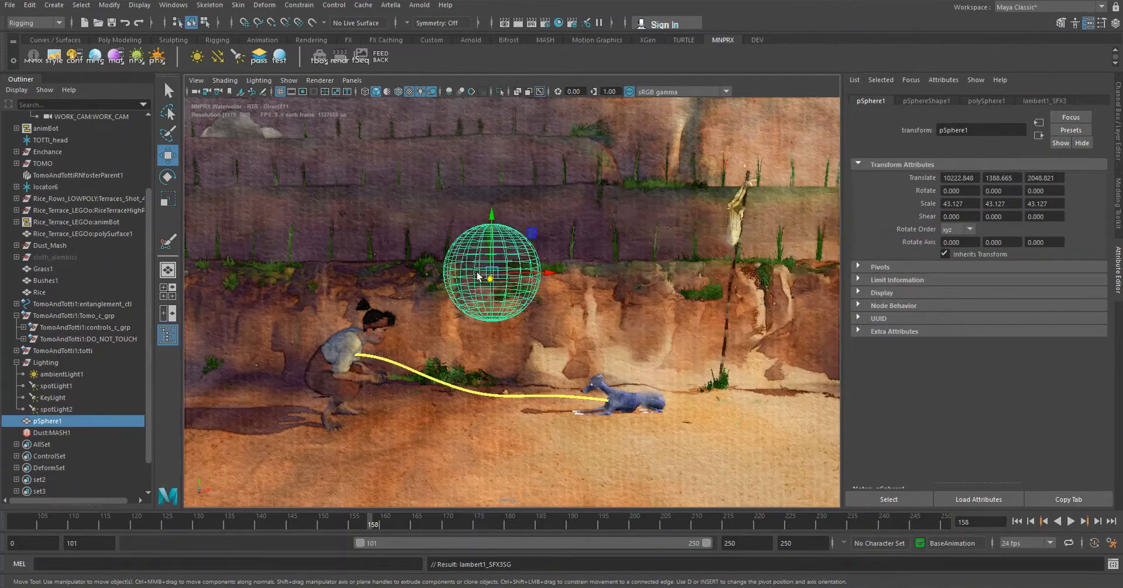
Raise the colour bleeding effect of the sphere's proxy material with NoiseFX to a Blending Intensity of 10, keeping the sphere selected.
{"action": "left_click_drag", "start_coordinate": [524, 292], "coordinate": [475, 314], "text": "alt"}
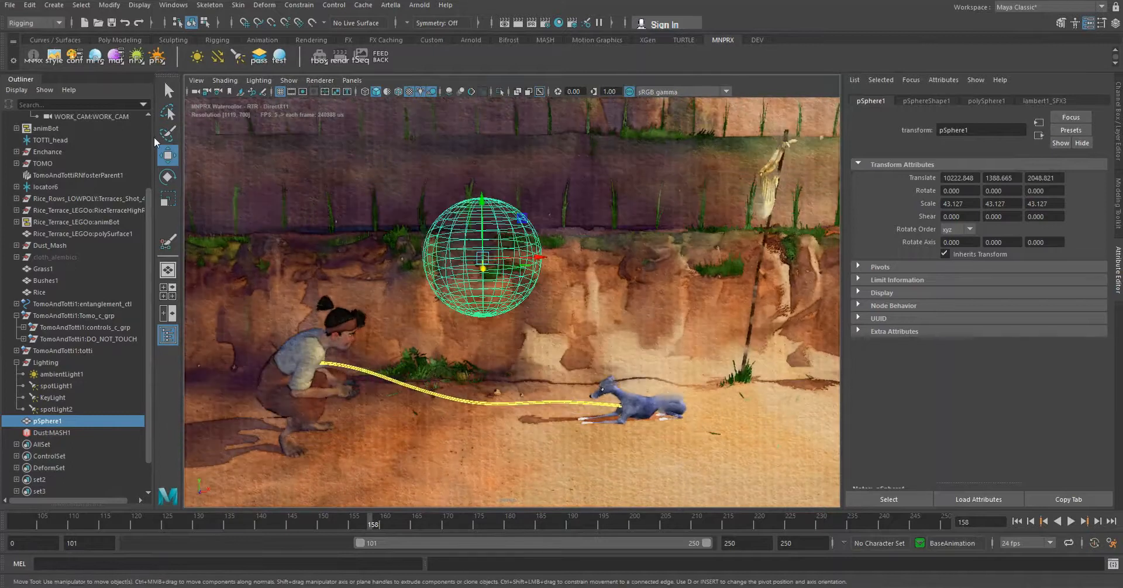
{"action": "left_click", "coordinate": [137, 57]}
{"action": "left_click_drag", "start_coordinate": [763, 142], "coordinate": [133, 26]}
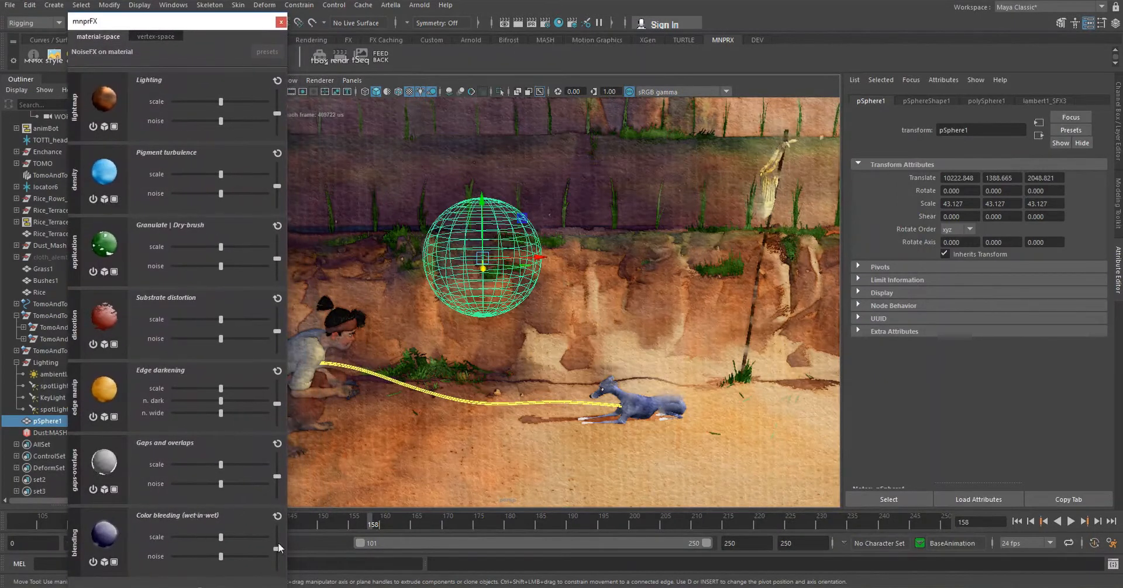
{"action": "left_click_drag", "start_coordinate": [279, 547], "coordinate": [277, 518]}
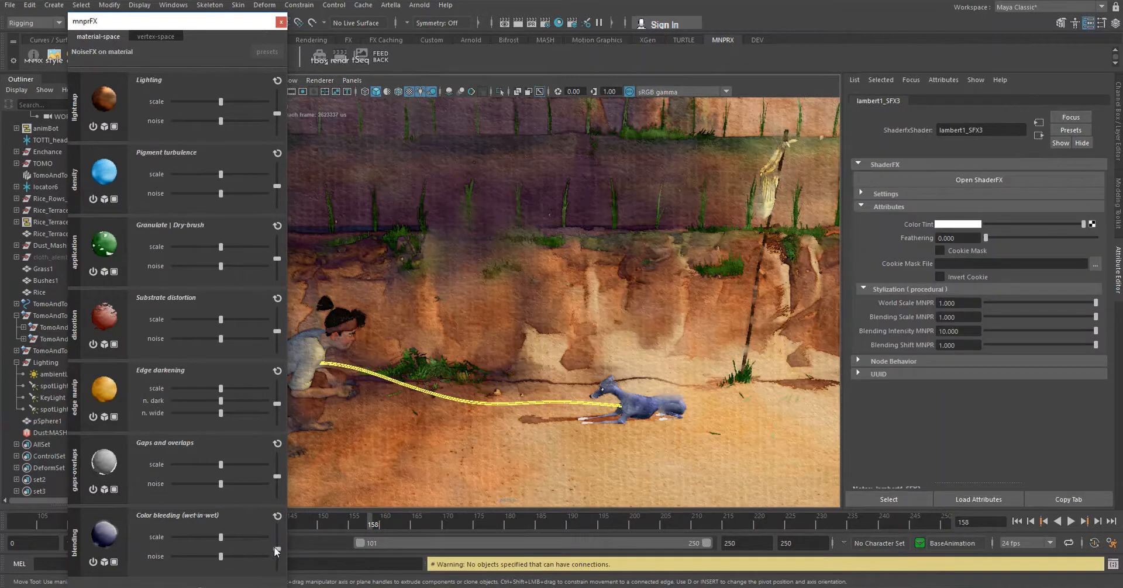
{"action": "left_click", "coordinate": [460, 285]}
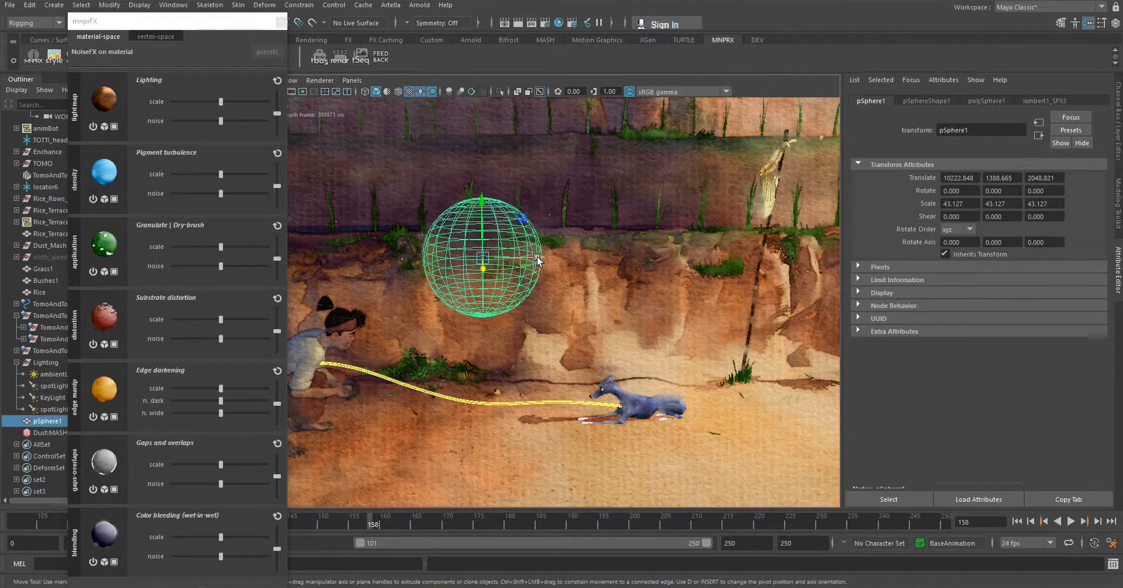
{"action": "left_click_drag", "start_coordinate": [169, 21], "coordinate": [104, 62]}
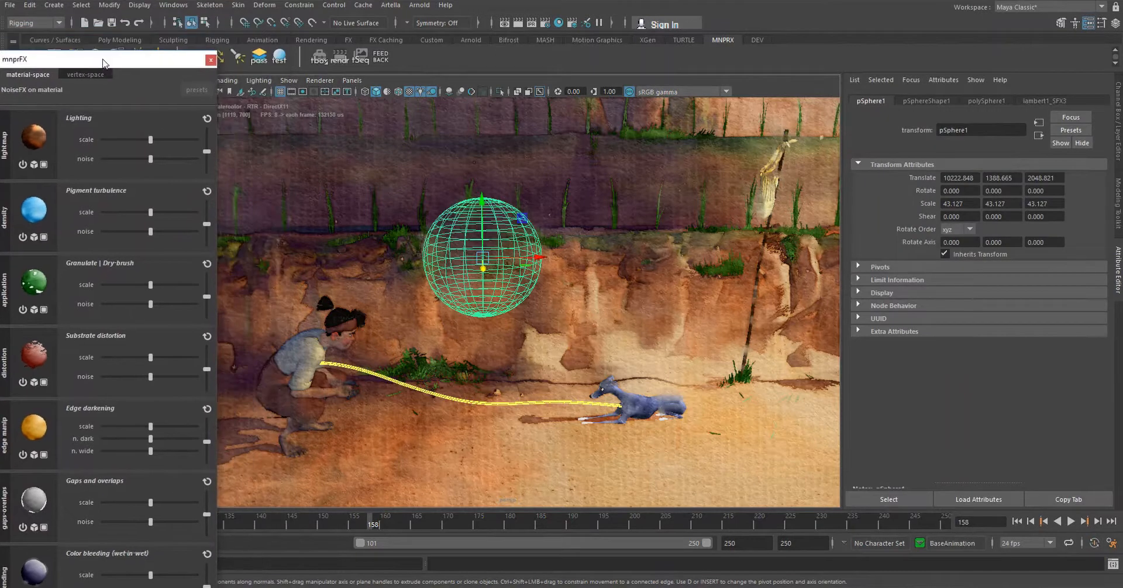
{"action": "left_click", "coordinate": [210, 60]}
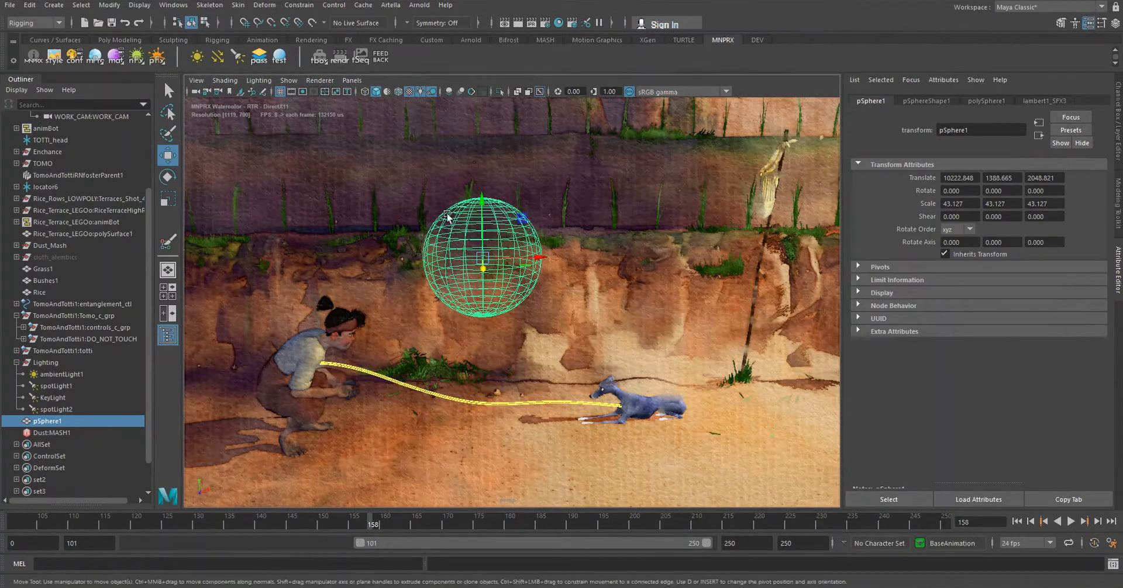
Disable the Maya Scene UI render pass in the Pass Inspector and move the inspector clear of the sphere's transform attributes.
{"action": "left_click", "coordinate": [258, 56]}
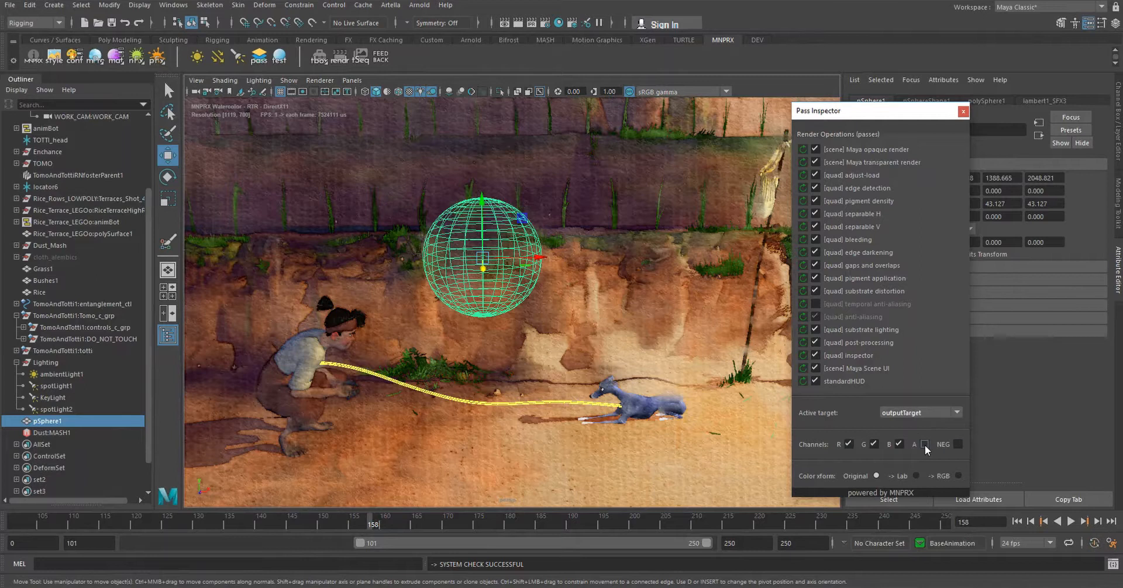
{"action": "left_click", "coordinate": [829, 370]}
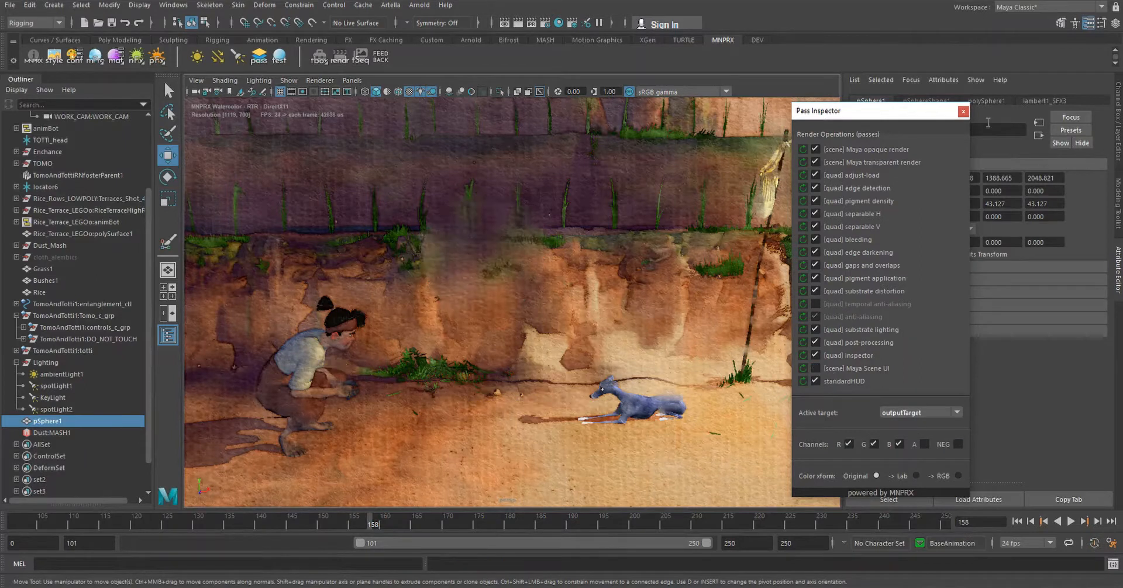
{"action": "left_click_drag", "start_coordinate": [888, 122], "coordinate": [805, 193]}
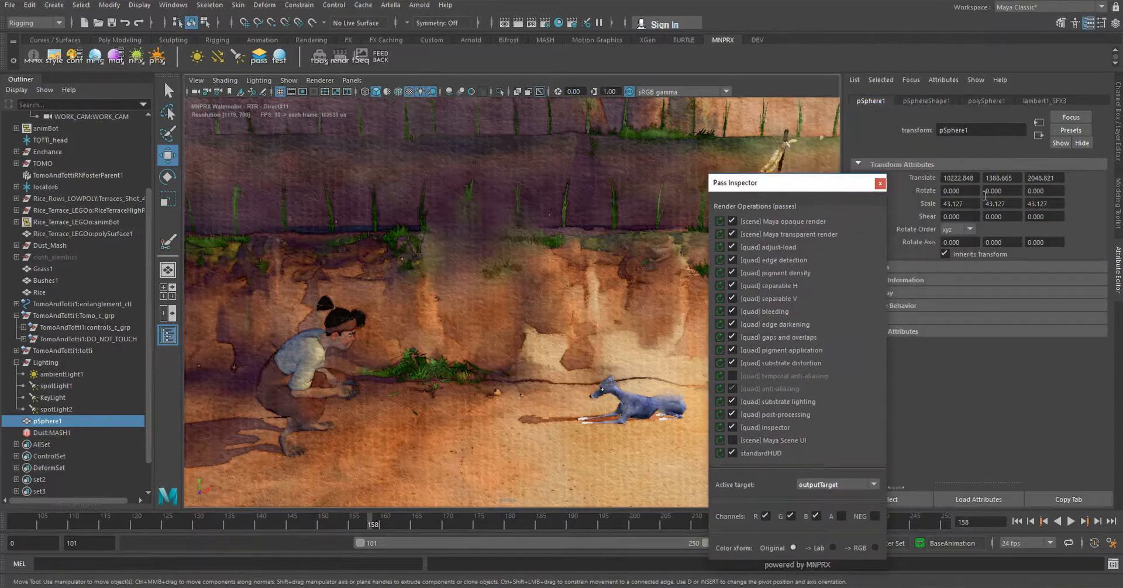
Slide the sphere back and forth along X, ending at 10238.248, and re-enable the Maya Scene UI pass.
{"action": "left_click", "coordinate": [959, 178]}
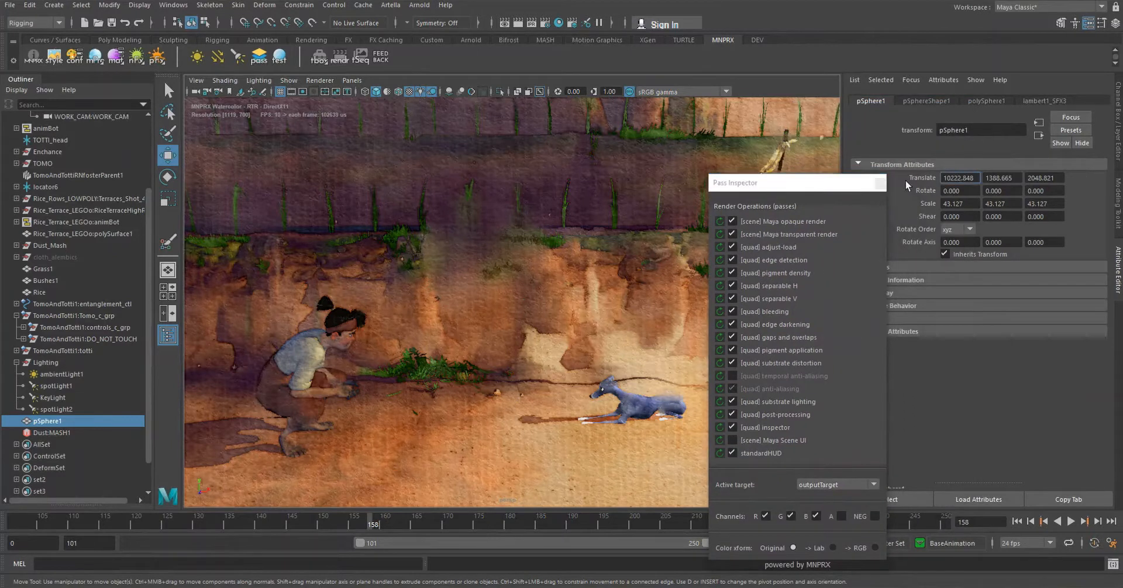
{"action": "mouse_move", "coordinate": [1010, 181]}
{"action": "left_mouse_down", "text": "ctrl"}
{"action": "mouse_move", "coordinate": [1069, 181]}
{"action": "mouse_move", "coordinate": [403, 190]}
{"action": "mouse_move", "coordinate": [684, 206]}
{"action": "mouse_move", "coordinate": [786, 236]}
{"action": "mouse_move", "coordinate": [1122, 248]}
{"action": "mouse_move", "coordinate": [360, 227]}
{"action": "left_mouse_up", "text": "ctrl"}
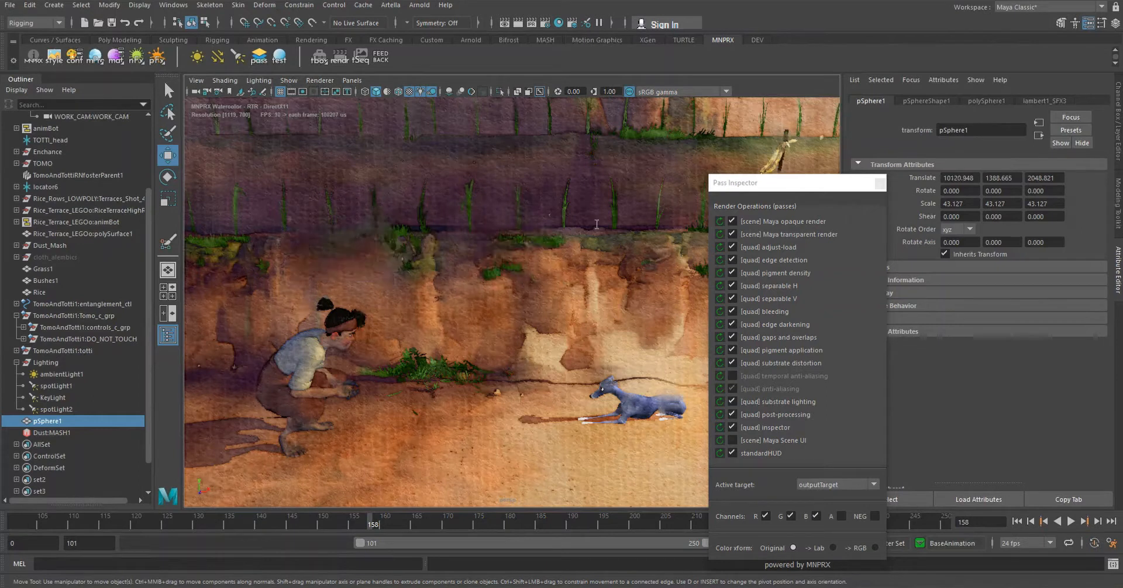
{"action": "left_click_drag", "start_coordinate": [597, 224], "coordinate": [1047, 217], "text": "ctrl"}
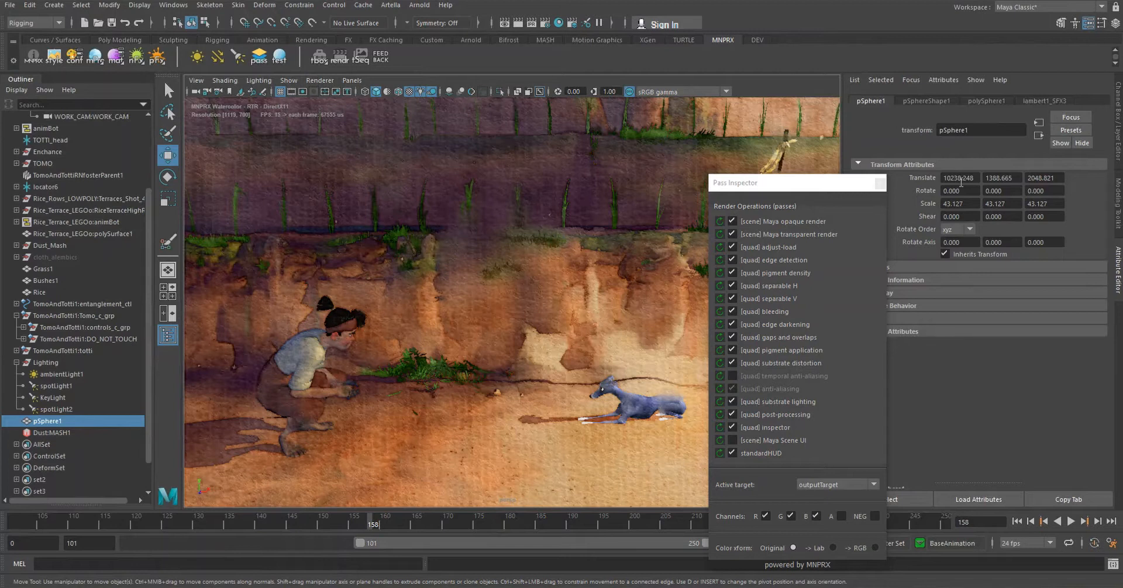
{"action": "left_click", "coordinate": [780, 439]}
{"action": "left_click", "coordinate": [879, 184]}
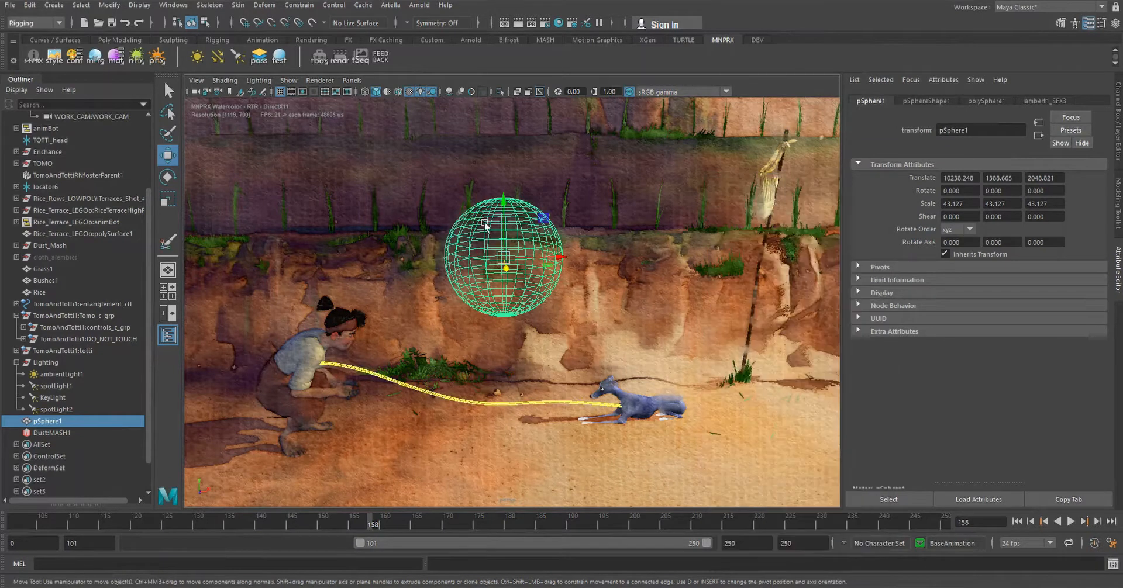
Scale the sphere uniformly to 33.724 and move it beside the boy at X 10163.502, Y 1296.114.
{"action": "left_click_drag", "start_coordinate": [503, 228], "coordinate": [372, 354]}
{"action": "key", "text": "r"}
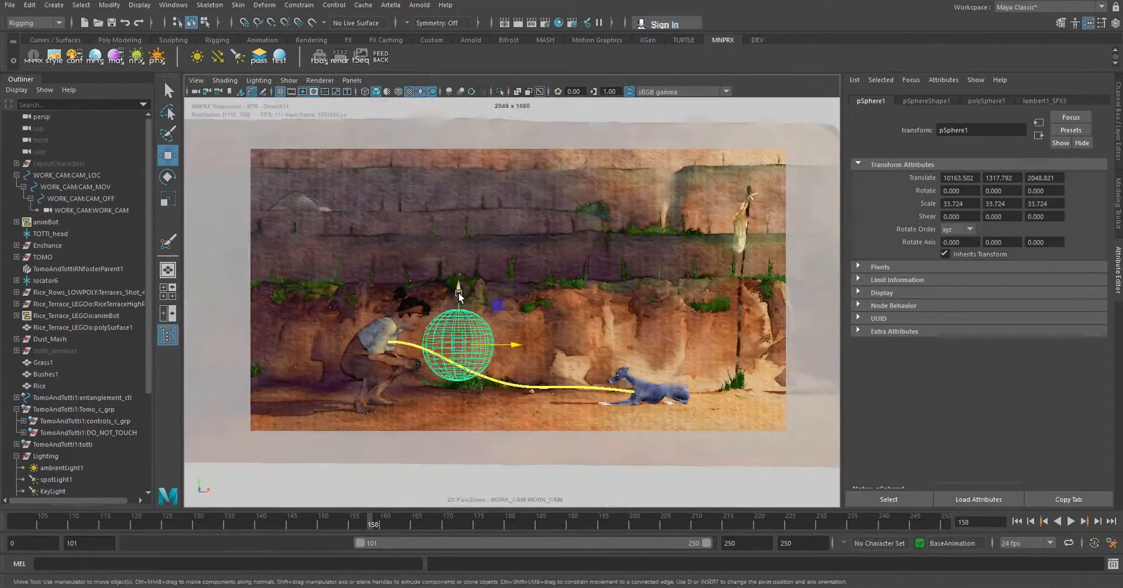
{"action": "left_click_drag", "start_coordinate": [459, 295], "coordinate": [459, 316]}
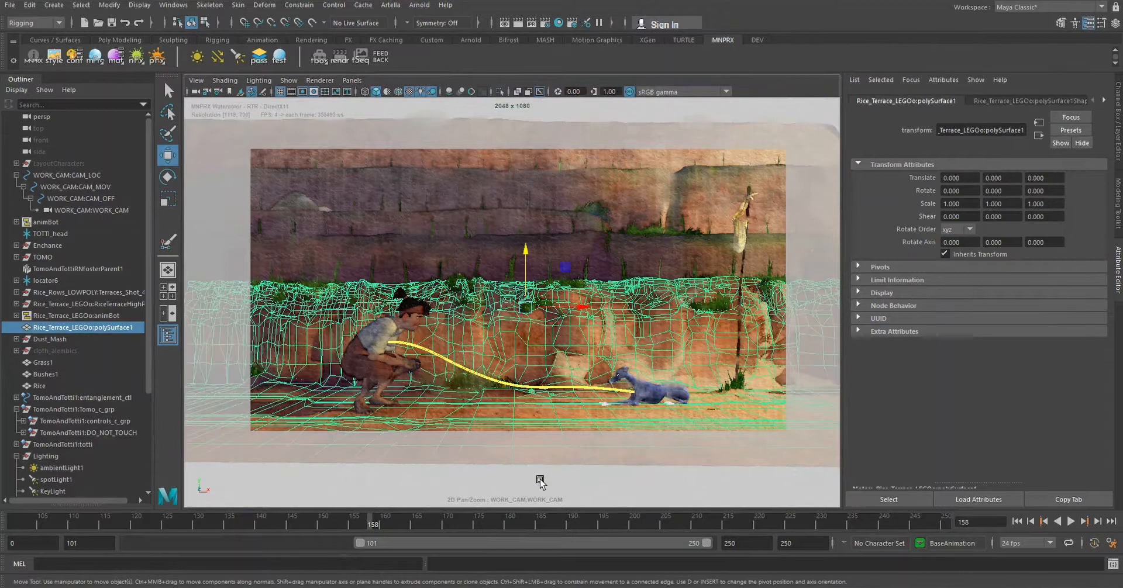
{"action": "left_click", "coordinate": [458, 402]}
{"action": "left_click", "coordinate": [459, 392]}
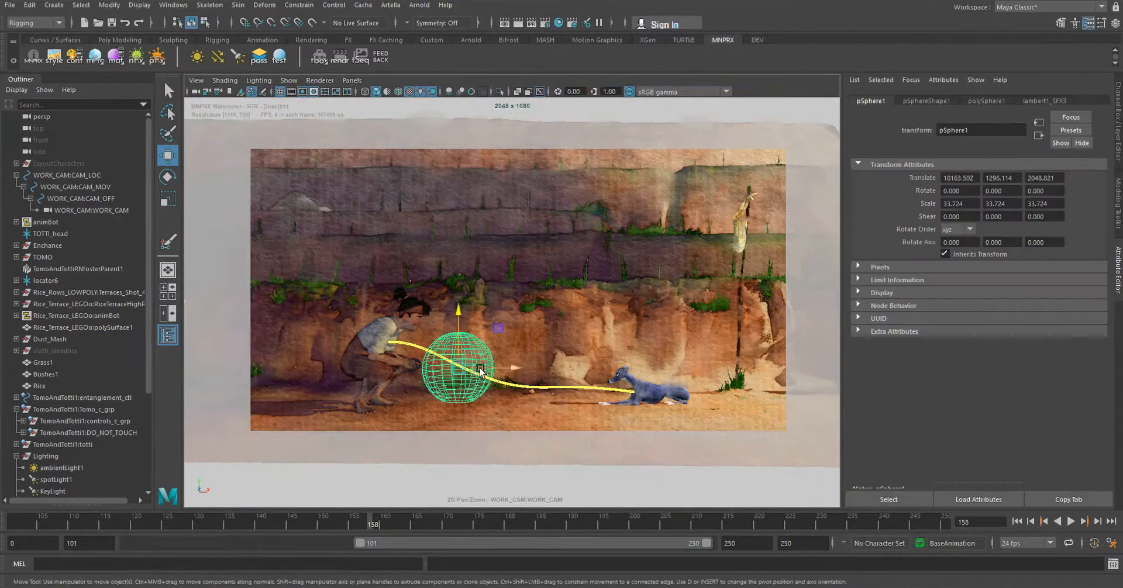
In the perspective view, push the sphere back toward the bush to Z 2001.109 and shift it to X 10174.115.
{"action": "key", "text": "space"}
{"action": "left_click_drag", "start_coordinate": [480, 371], "coordinate": [482, 337]}
{"action": "left_click_drag", "start_coordinate": [563, 361], "coordinate": [521, 401], "text": "alt"}
{"action": "scroll", "coordinate": [520, 401], "scroll_direction": "up", "scroll_amount": 3}
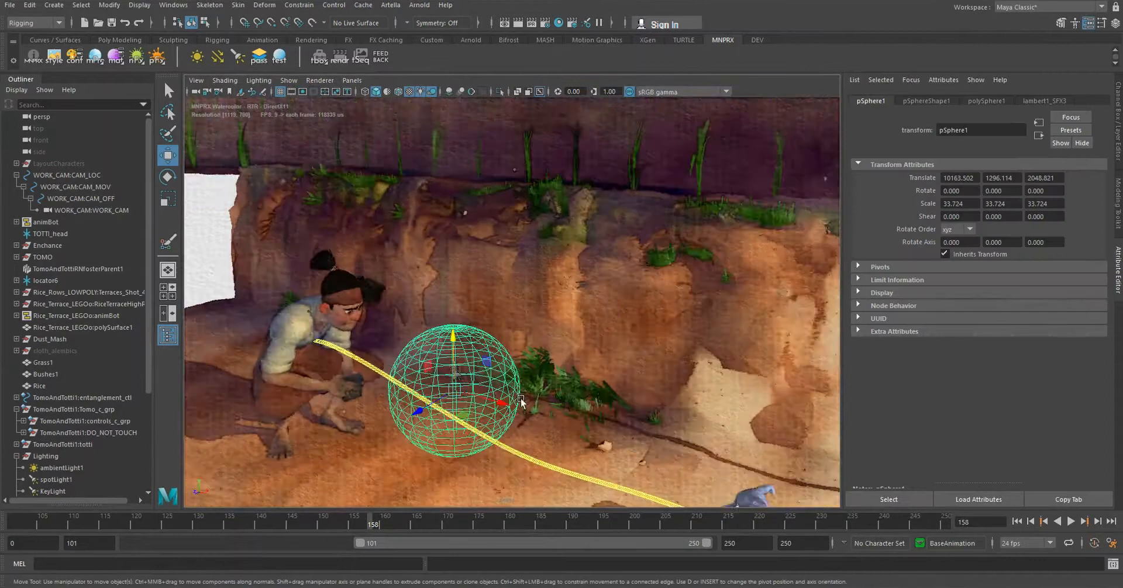
{"action": "scroll", "coordinate": [521, 400], "scroll_direction": "down", "scroll_amount": 3}
{"action": "left_click", "coordinate": [381, 393]}
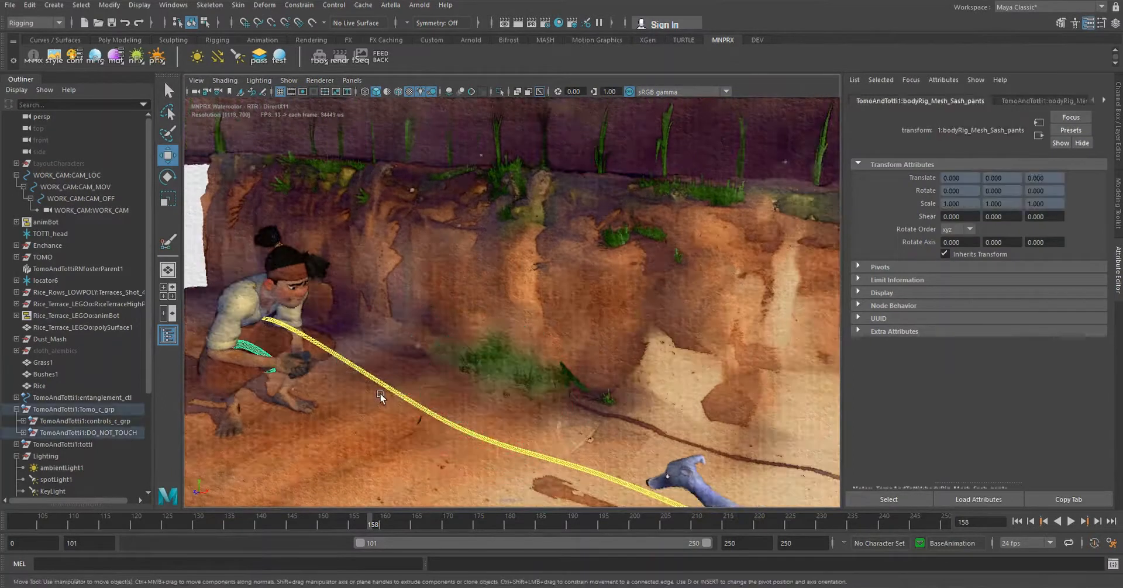
{"action": "left_click_drag", "start_coordinate": [534, 377], "coordinate": [562, 329], "text": "alt"}
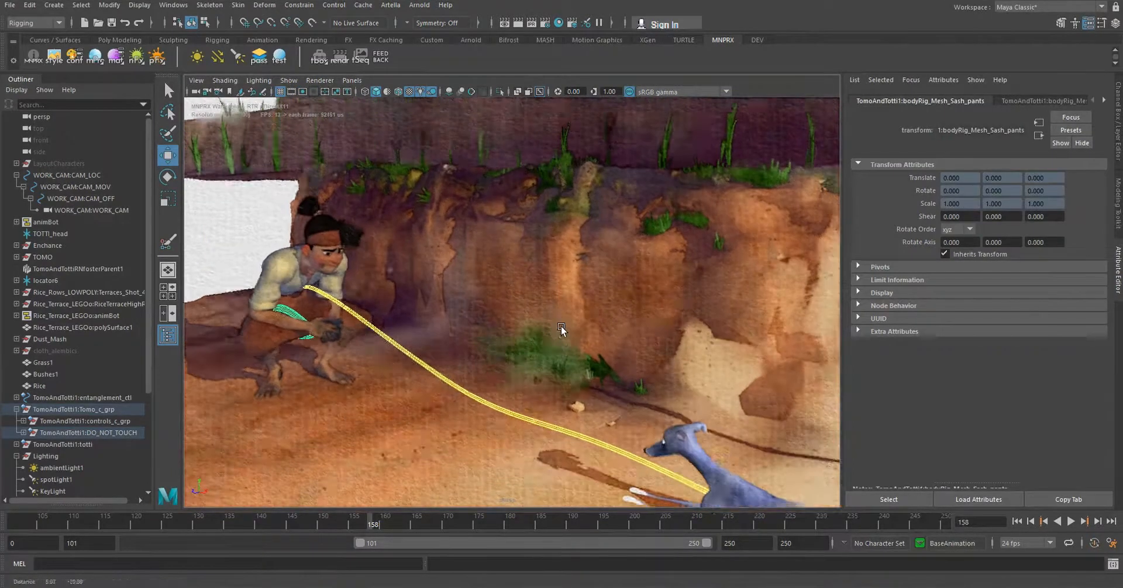
{"action": "scroll", "coordinate": [561, 327], "scroll_direction": "up", "scroll_amount": 6}
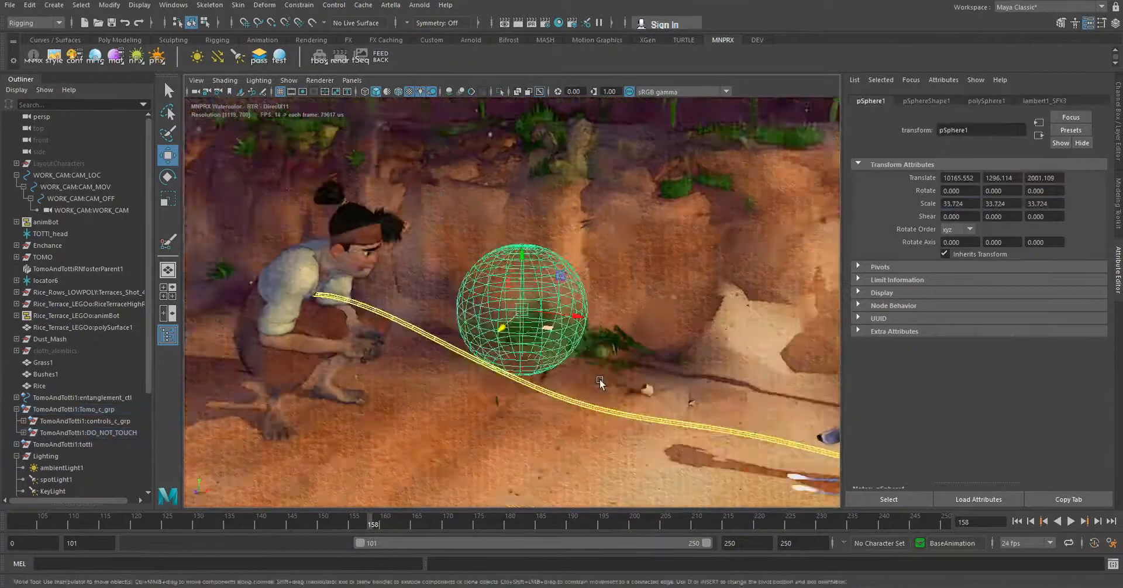
{"action": "left_click_drag", "start_coordinate": [579, 362], "coordinate": [593, 377], "text": "alt"}
{"action": "left_click_drag", "start_coordinate": [554, 332], "coordinate": [570, 331]}
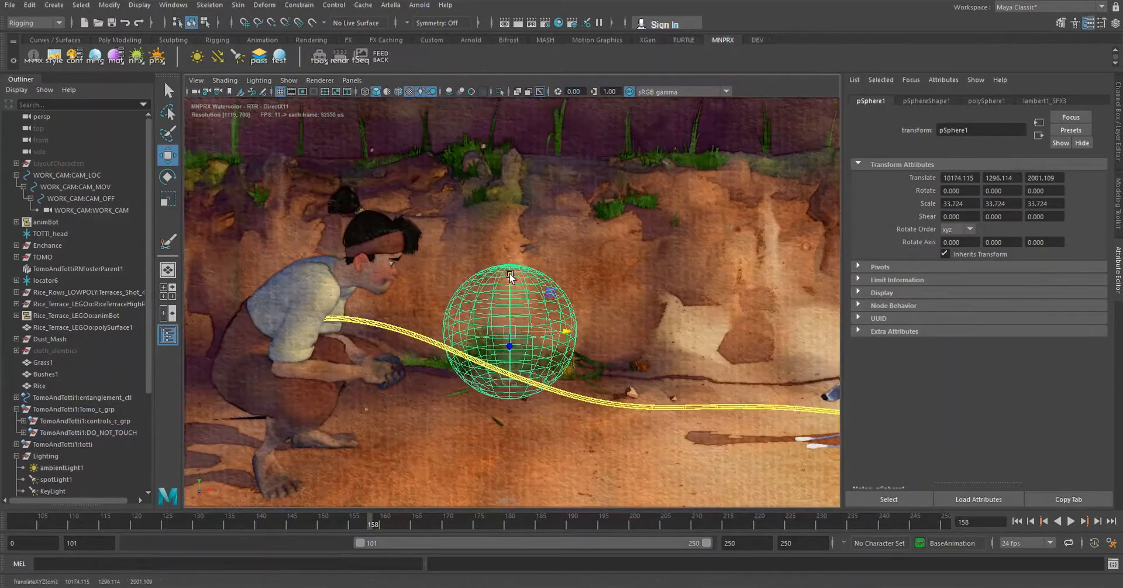
Lower the sphere to Y 1283.391 and push it back to Z 1987.748 so it surrounds the bush by the wall.
{"action": "left_click_drag", "start_coordinate": [510, 275], "coordinate": [508, 301]}
{"action": "left_click", "coordinate": [482, 227]}
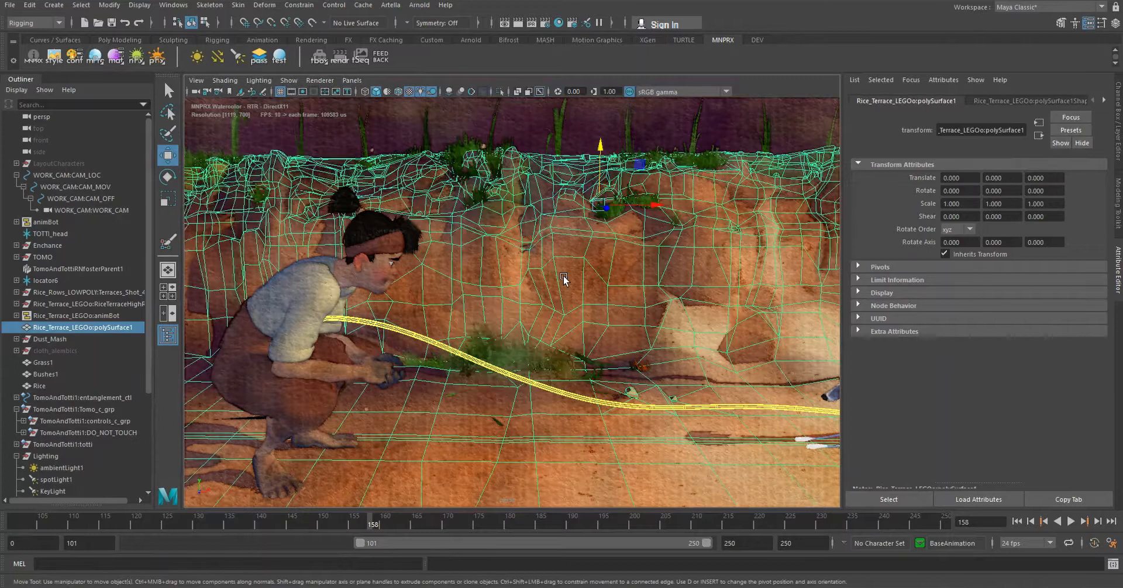
{"action": "left_click", "coordinate": [540, 367]}
{"action": "left_click_drag", "start_coordinate": [614, 358], "coordinate": [572, 377], "text": "alt"}
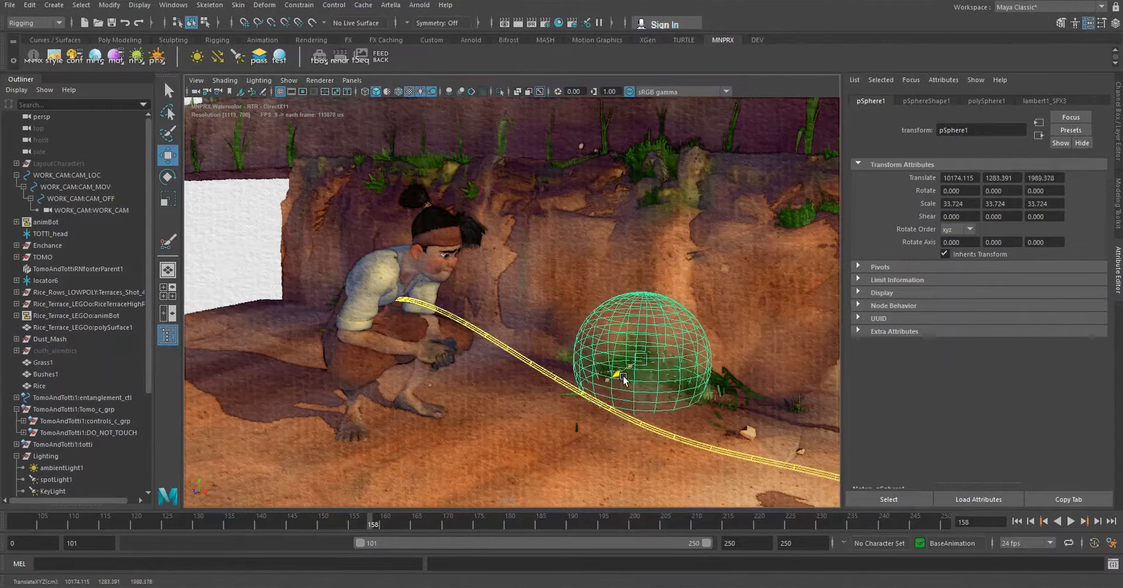
{"action": "left_click", "coordinate": [739, 339]}
{"action": "left_click_drag", "start_coordinate": [739, 338], "coordinate": [720, 375], "text": "alt"}
{"action": "left_click", "coordinate": [204, 287]}
{"action": "left_click_drag", "start_coordinate": [451, 398], "coordinate": [602, 446], "text": "alt"}
{"action": "left_click", "coordinate": [503, 375]}
{"action": "right_click_drag", "start_coordinate": [504, 376], "coordinate": [527, 381], "text": "alt"}
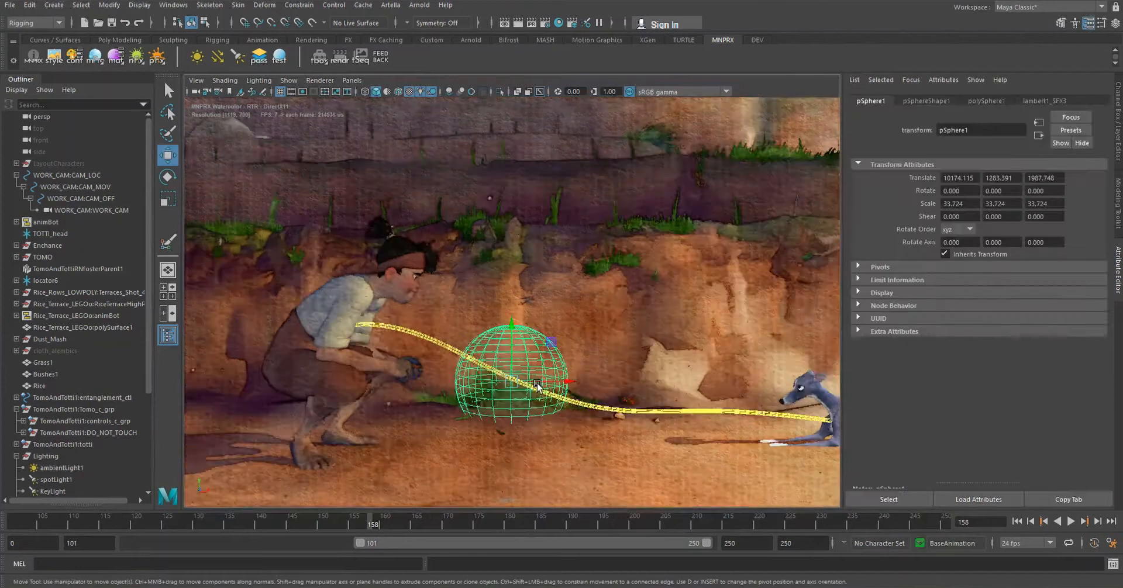
{"action": "left_click_drag", "start_coordinate": [569, 383], "coordinate": [542, 389], "text": "alt"}
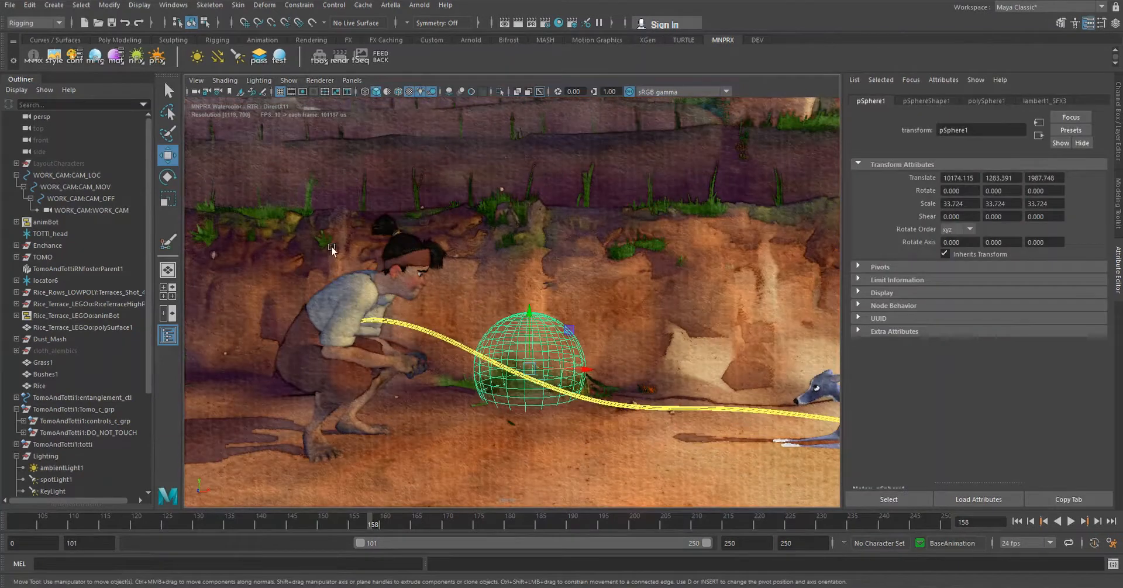
Return the viewport to the WORK_CAM camera to check the sphere's placement in the shot.
{"action": "left_click", "coordinate": [352, 81]}
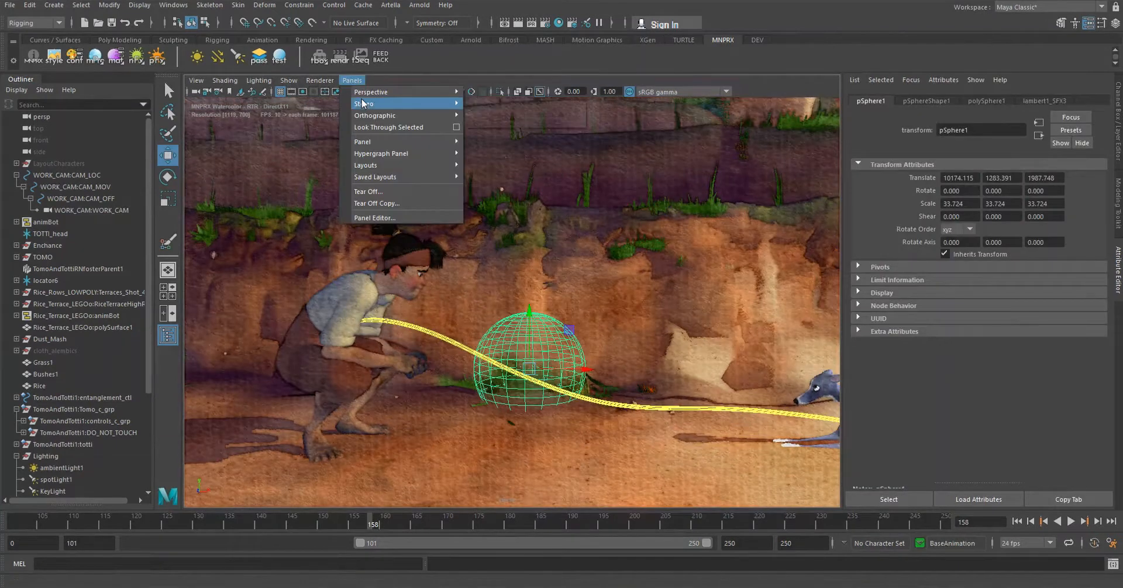
{"action": "mouse_move", "coordinate": [370, 94]}
{"action": "left_click", "coordinate": [523, 94]}
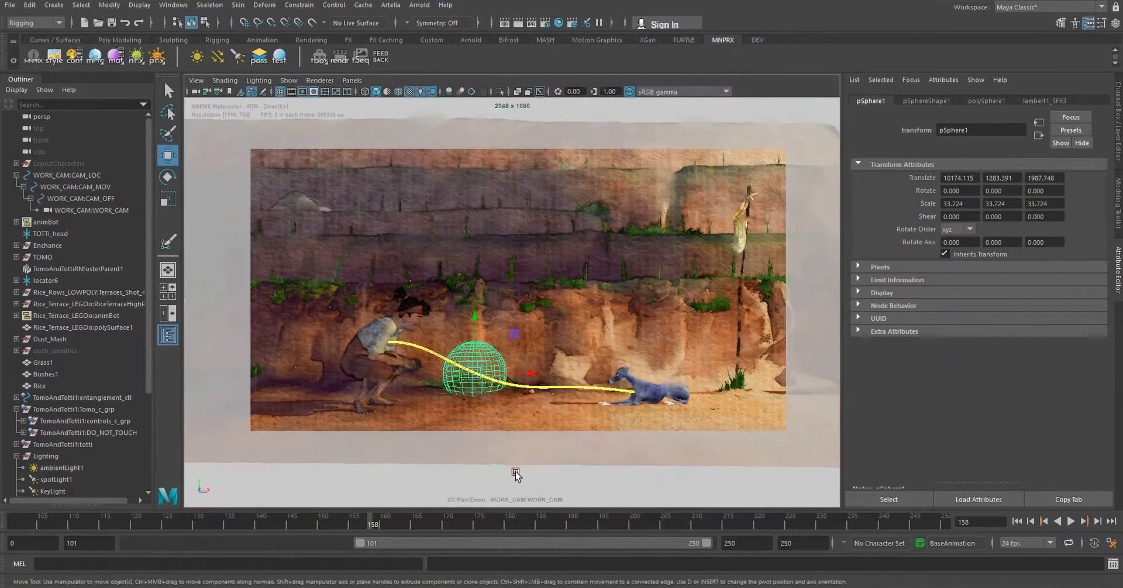
Lower the proxy sphere to Y 1275.910 and scale it uniformly down to 25.830.
{"action": "left_click", "coordinate": [534, 463]}
{"action": "left_click", "coordinate": [493, 363]}
{"action": "left_click_drag", "start_coordinate": [475, 311], "coordinate": [475, 320]}
{"action": "key", "text": "r"}
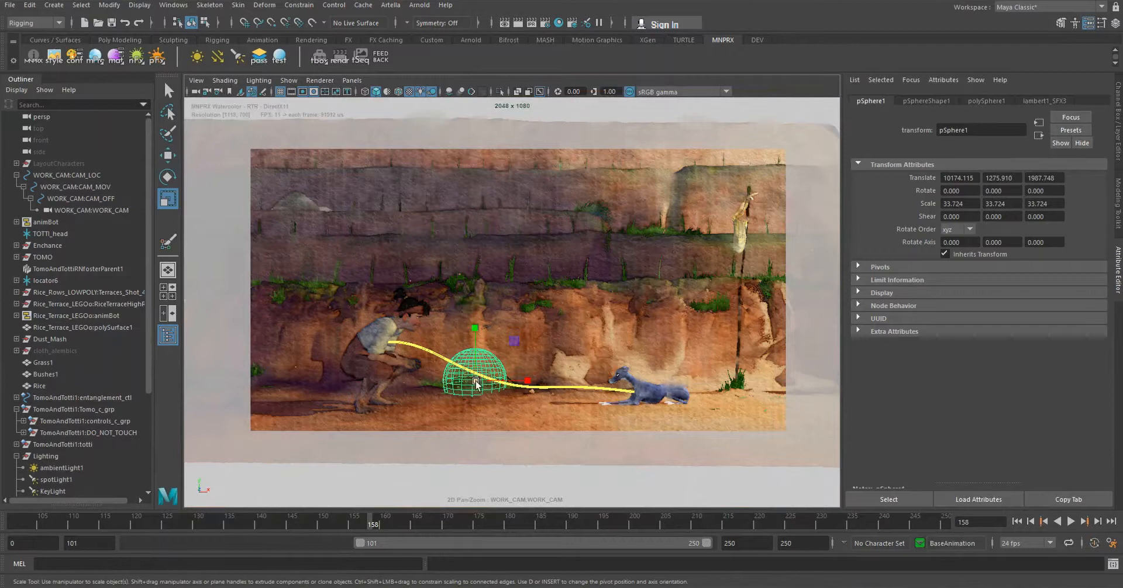
{"action": "left_click_drag", "start_coordinate": [467, 387], "coordinate": [460, 388]}
Sink the sphere to Y 1271.554 and shift it to X 10162.304 so it covers the bush beside the boy.
{"action": "key", "text": "w"}
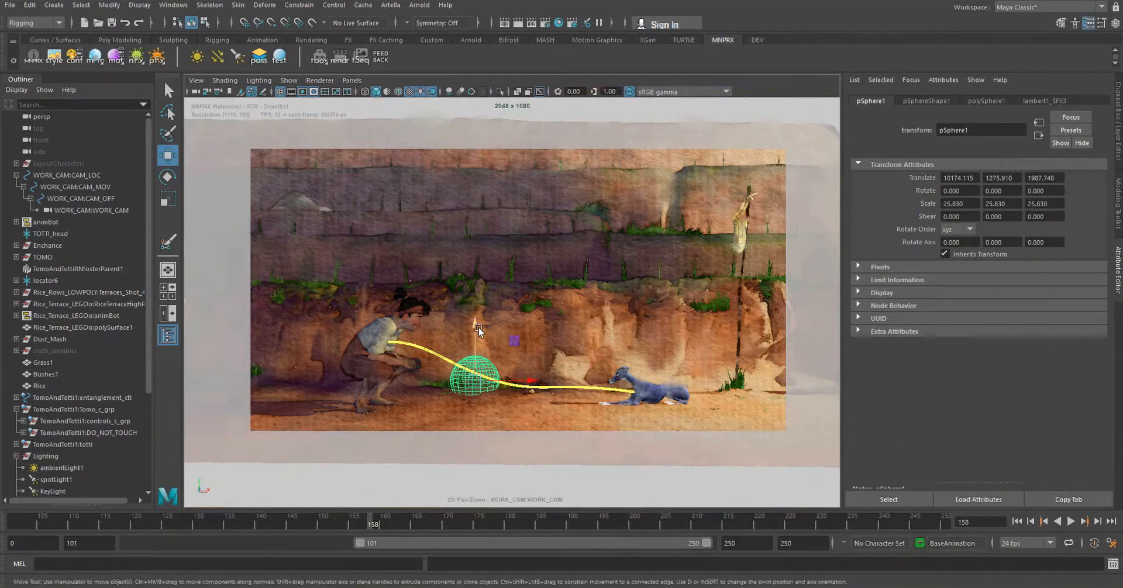
{"action": "left_click", "coordinate": [514, 483]}
{"action": "left_click", "coordinate": [465, 385]}
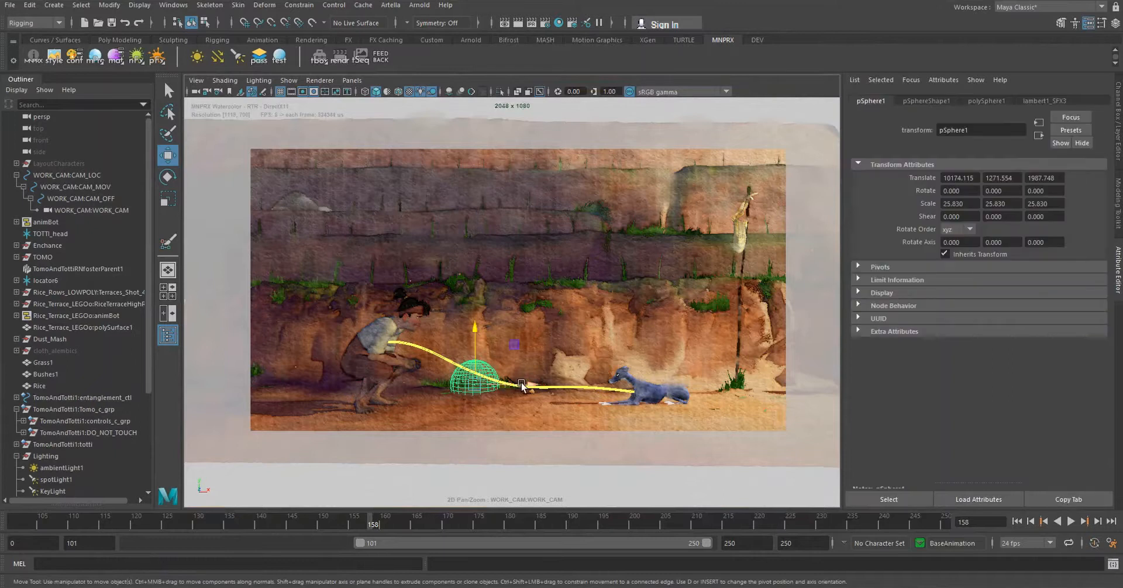
{"action": "middle_click_drag", "start_coordinate": [522, 386], "coordinate": [511, 386]}
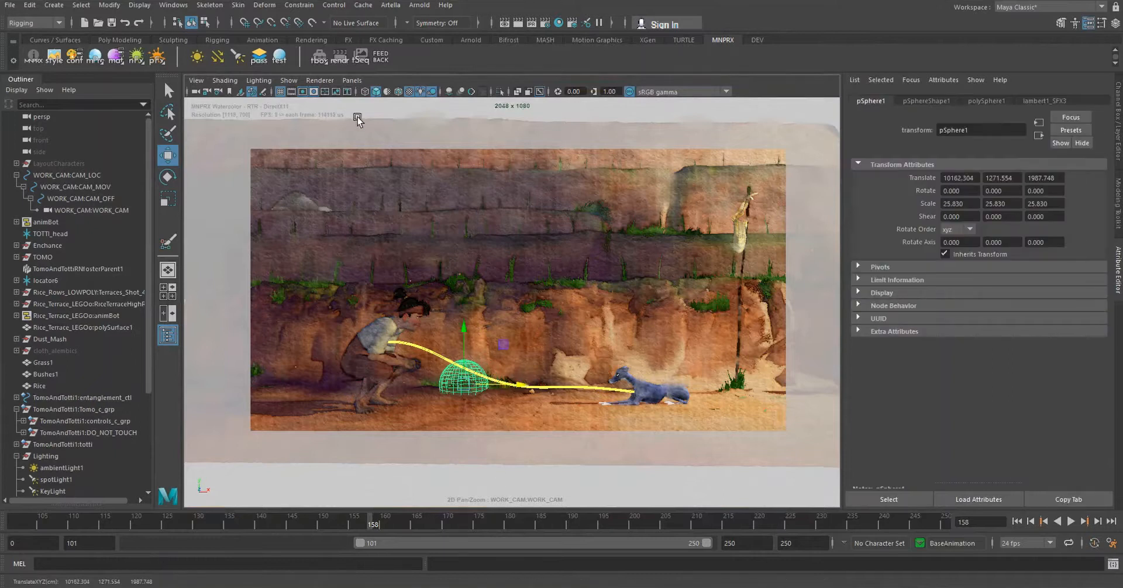
Turn off the resolution gate so the camera shot fills the whole viewport.
{"action": "left_click", "coordinate": [314, 93]}
{"action": "left_click", "coordinate": [314, 92]}
{"action": "left_click", "coordinate": [304, 92]}
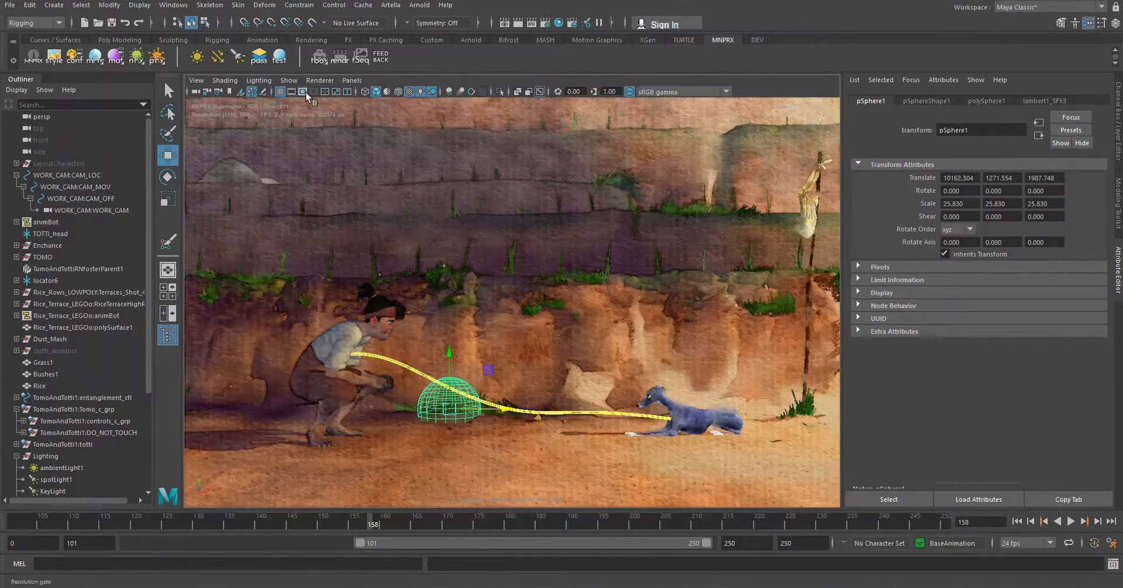
Duplicate the proxy sphere and raise the copy to Y 1416.291 above the bush.
{"action": "left_click", "coordinate": [532, 359]}
{"action": "left_click", "coordinate": [472, 403]}
{"action": "key", "text": "ctrl+d"}
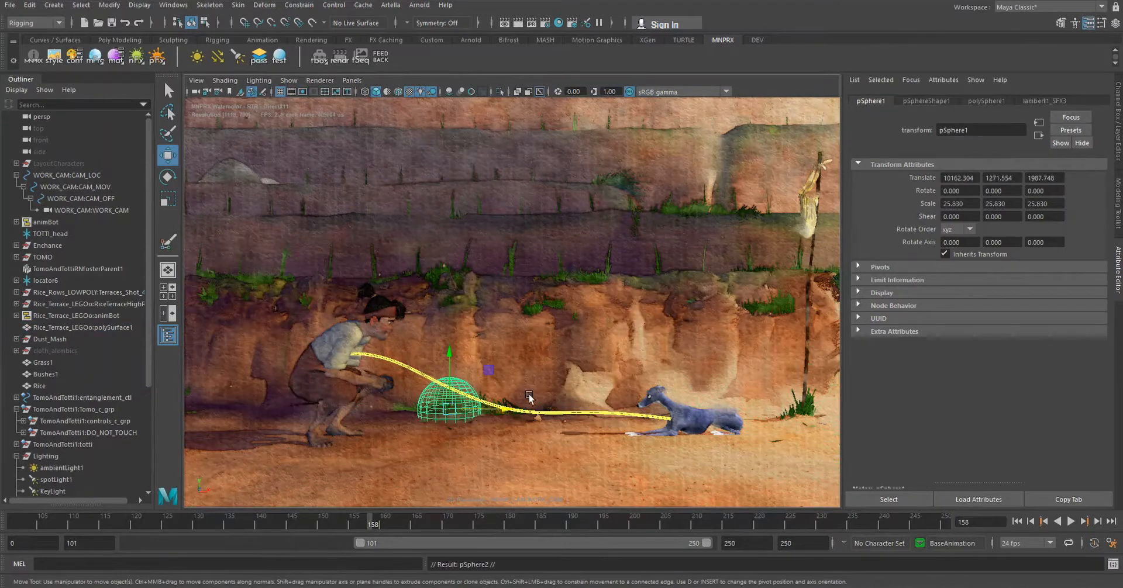
{"action": "left_click_drag", "start_coordinate": [448, 354], "coordinate": [449, 187]}
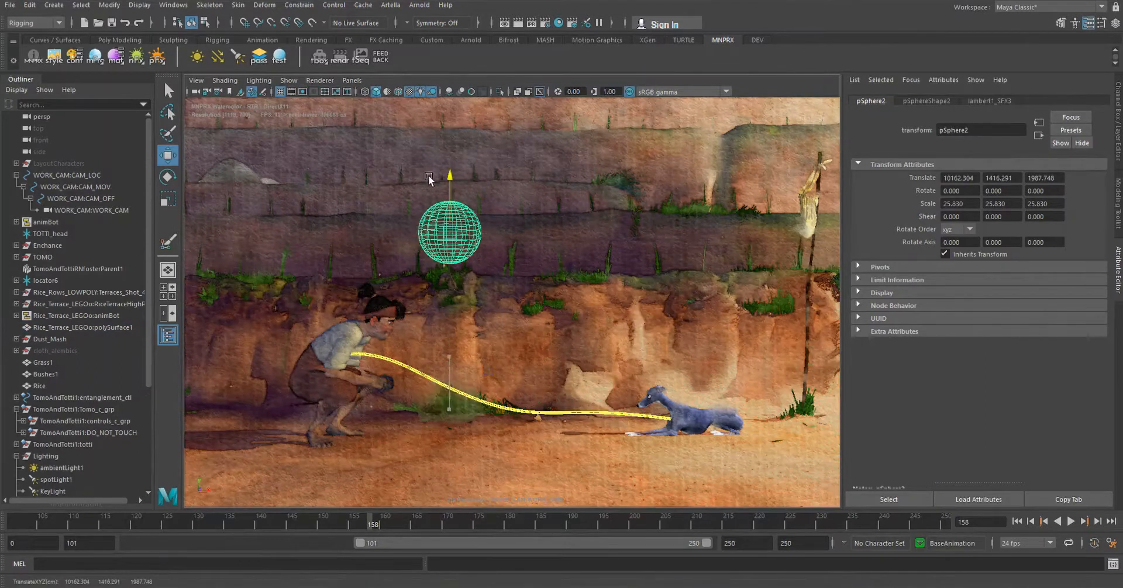
Scale the sphere copy uniformly to 109.654 and move it to X 9894.962, Y 1286.030 behind the boy, checking its effect on the wall.
{"action": "key", "text": "r"}
{"action": "left_click_drag", "start_coordinate": [448, 232], "coordinate": [296, 232]}
{"action": "key", "text": "w"}
{"action": "left_click_drag", "start_coordinate": [241, 196], "coordinate": [200, 341]}
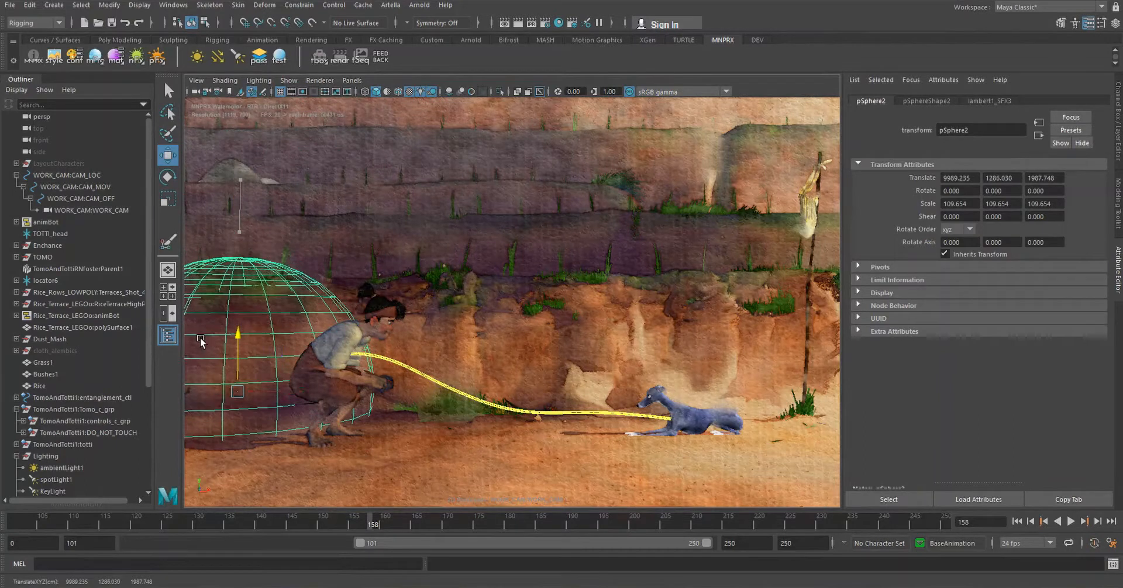
{"action": "left_click_drag", "start_coordinate": [303, 396], "coordinate": [186, 386]}
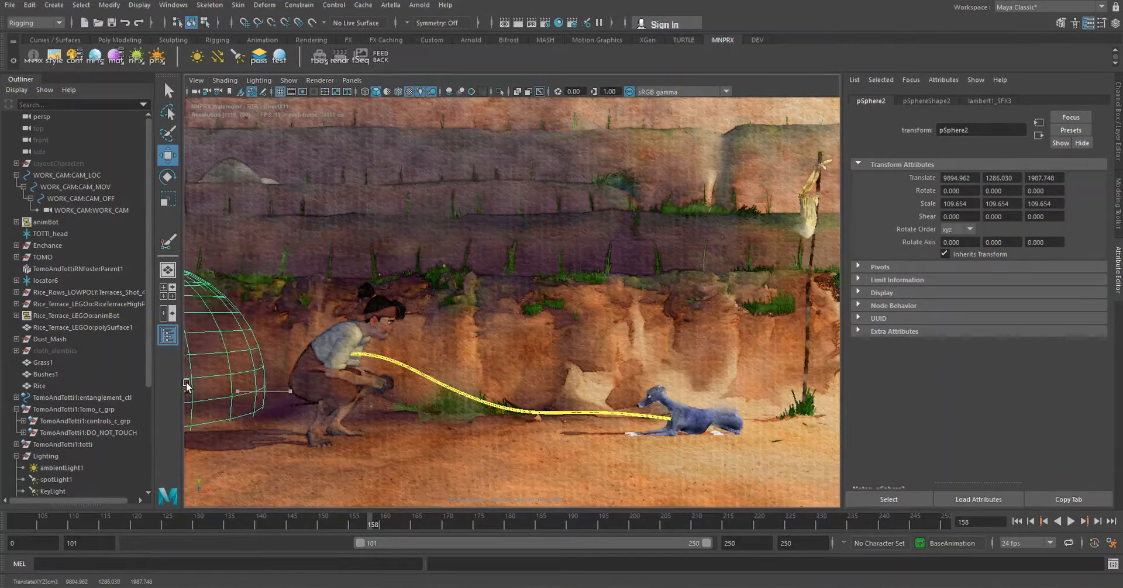
{"action": "left_click", "coordinate": [297, 318]}
{"action": "left_click", "coordinate": [342, 212]}
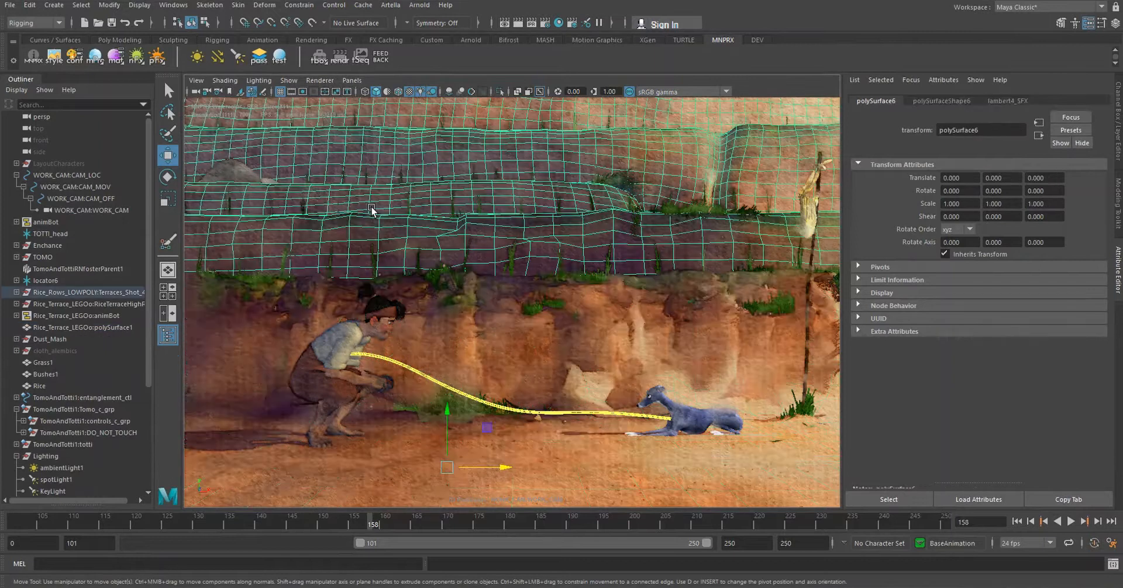
{"action": "left_click", "coordinate": [230, 396]}
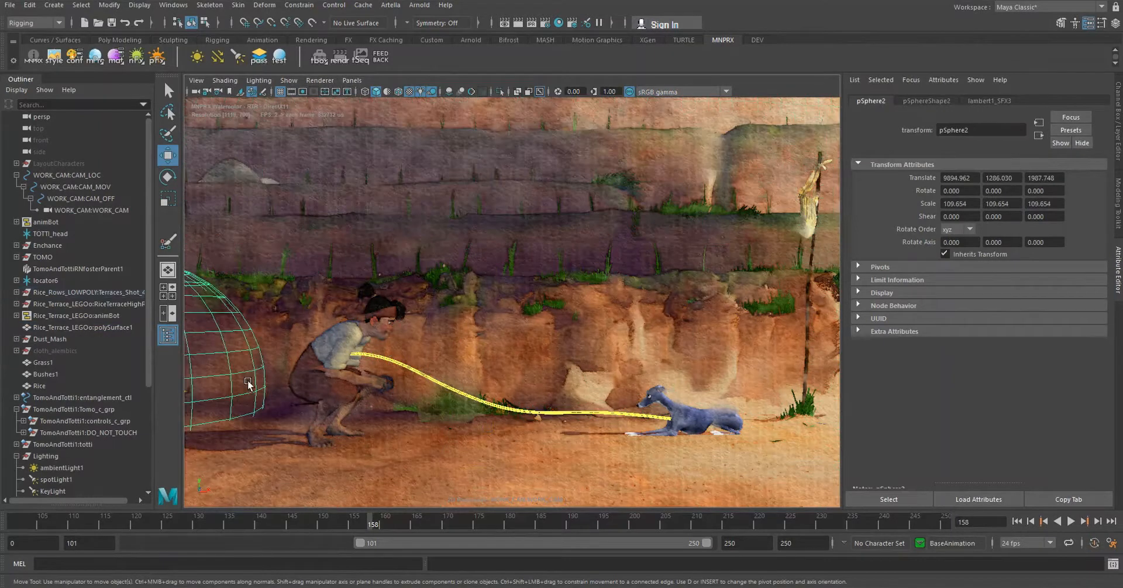
Scale the sphere copy down to 17.954 and move it to X 10265.147, in front of the pale rock beside the dog.
{"action": "left_click_drag", "start_coordinate": [188, 395], "coordinate": [364, 433]}
{"action": "key", "text": "r"}
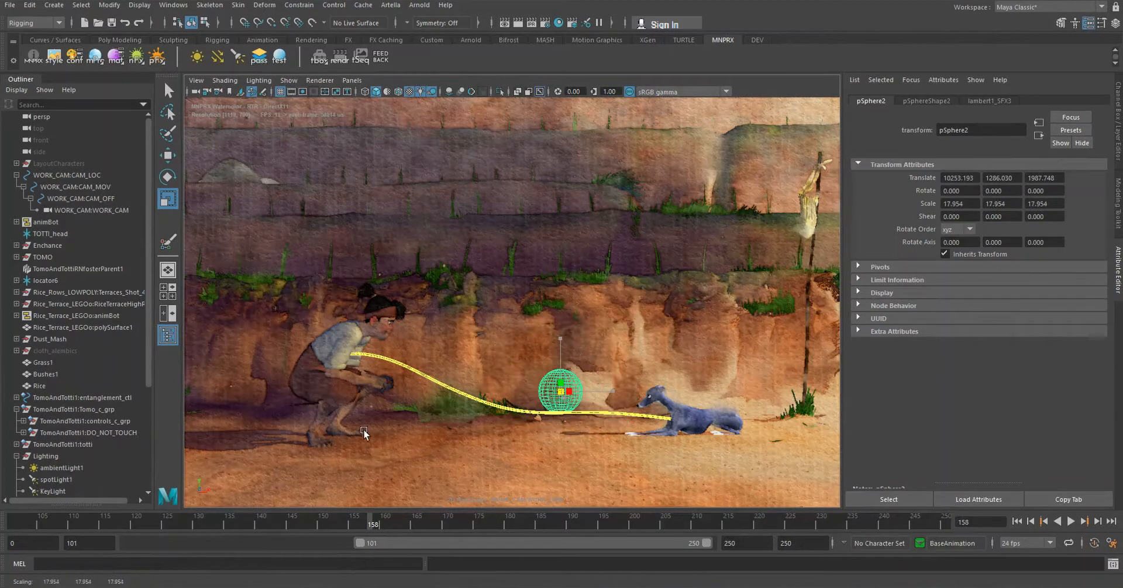
{"action": "key", "text": "w"}
{"action": "left_click_drag", "start_coordinate": [620, 392], "coordinate": [635, 392]}
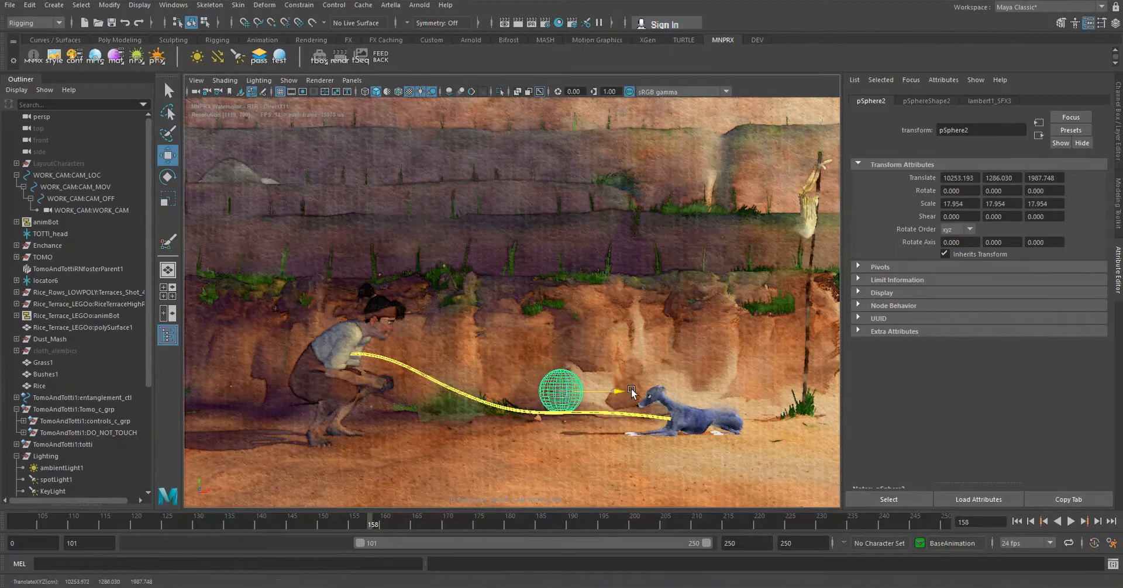
Open the spheres' proxy material attributes and set Feathering to 3, checking the effect with the spheres deselected.
{"action": "left_click", "coordinate": [115, 55]}
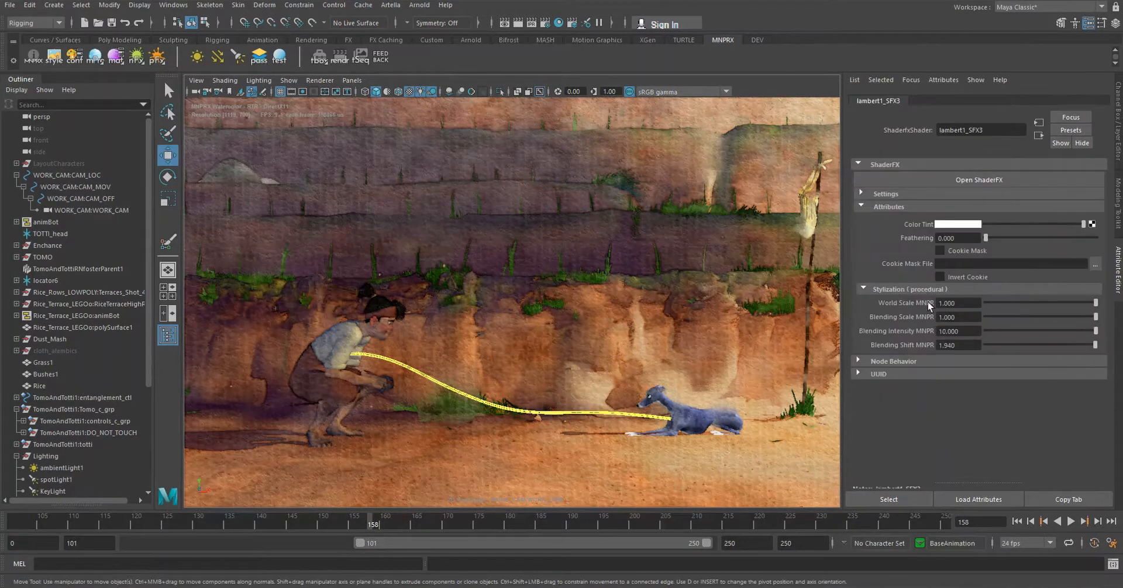
{"action": "left_click", "coordinate": [972, 239]}
{"action": "type", "text": "3"}
{"action": "key", "text": "Return"}
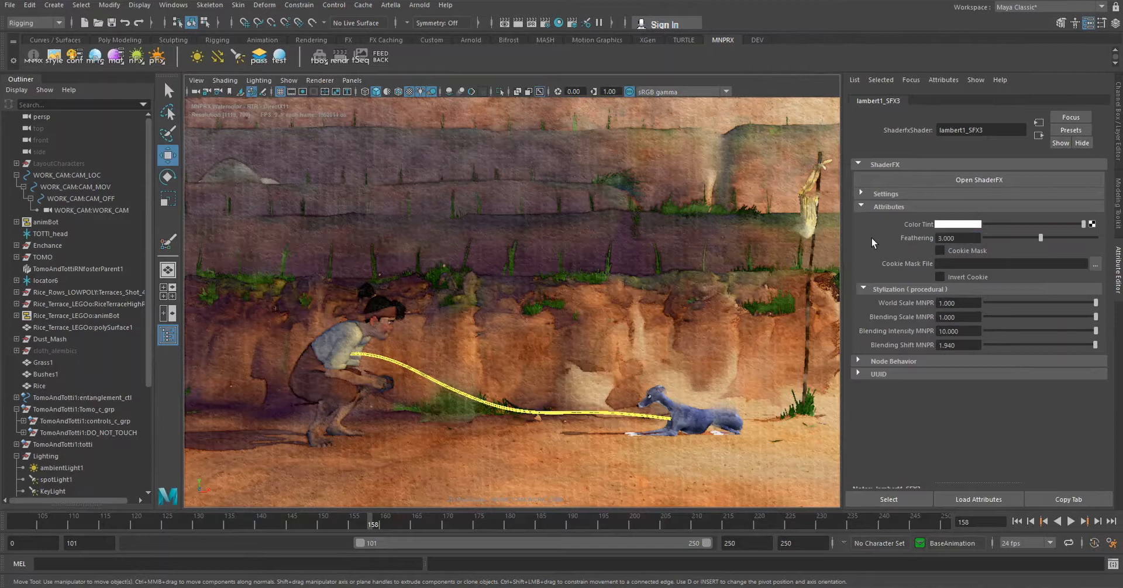
{"action": "left_click", "coordinate": [637, 370]}
{"action": "left_click", "coordinate": [669, 384]}
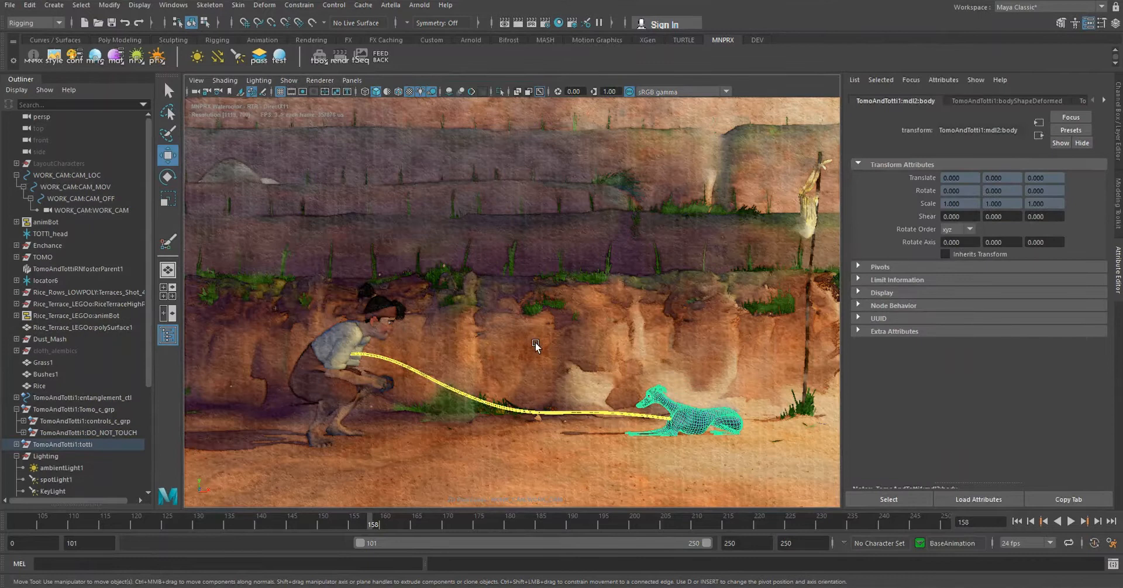
{"action": "left_click_drag", "start_coordinate": [536, 346], "coordinate": [588, 391], "text": "shift"}
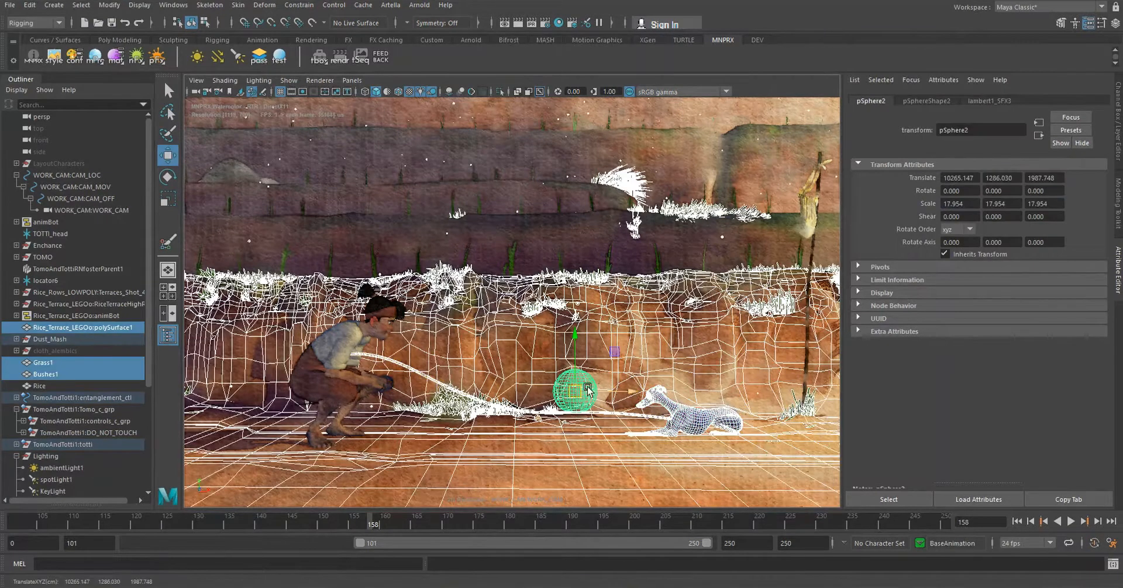
Reselect the sphere copy and move it to X 10446.099, Y 1285.330, Z 2011.148, near the grass under the flag pole.
{"action": "left_click", "coordinate": [595, 387]}
{"action": "left_click", "coordinate": [569, 392]}
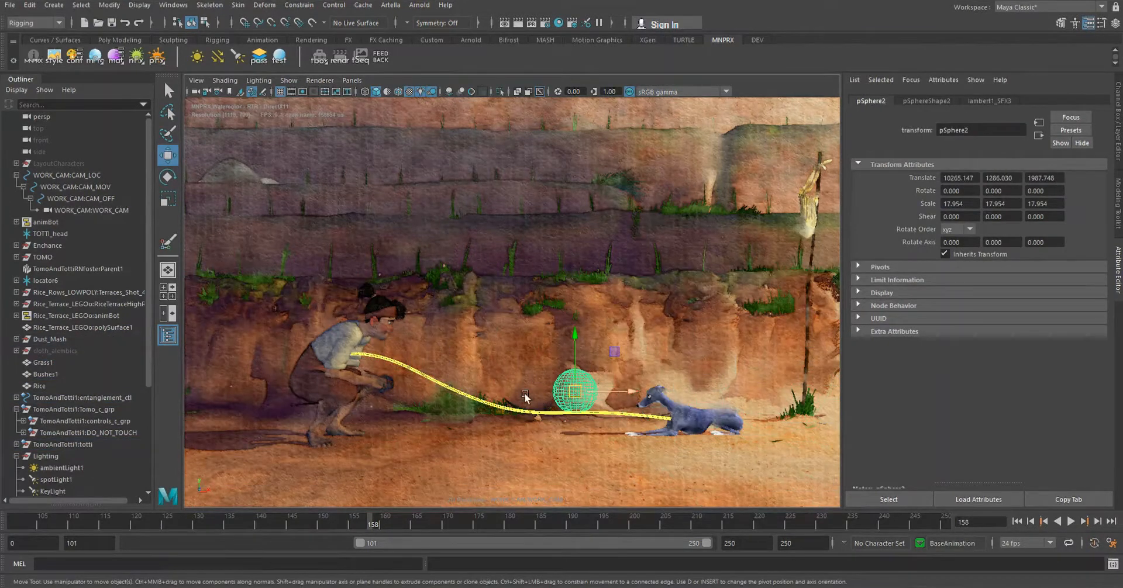
{"action": "left_click_drag", "start_coordinate": [630, 387], "coordinate": [852, 393]}
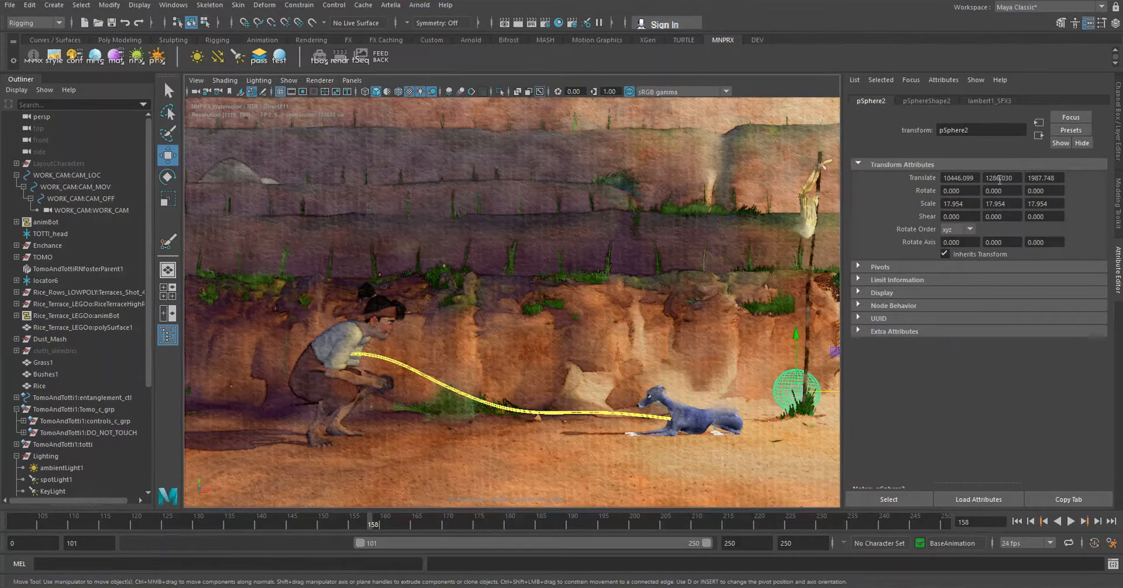
{"action": "left_click_drag", "start_coordinate": [1000, 180], "coordinate": [1084, 182], "text": "ctrl"}
Scale the sphere copy to 14.251 and move it to X 10455.258, Y 1274.382 beside the grass at the foot of the flag pole.
{"action": "key", "text": "r"}
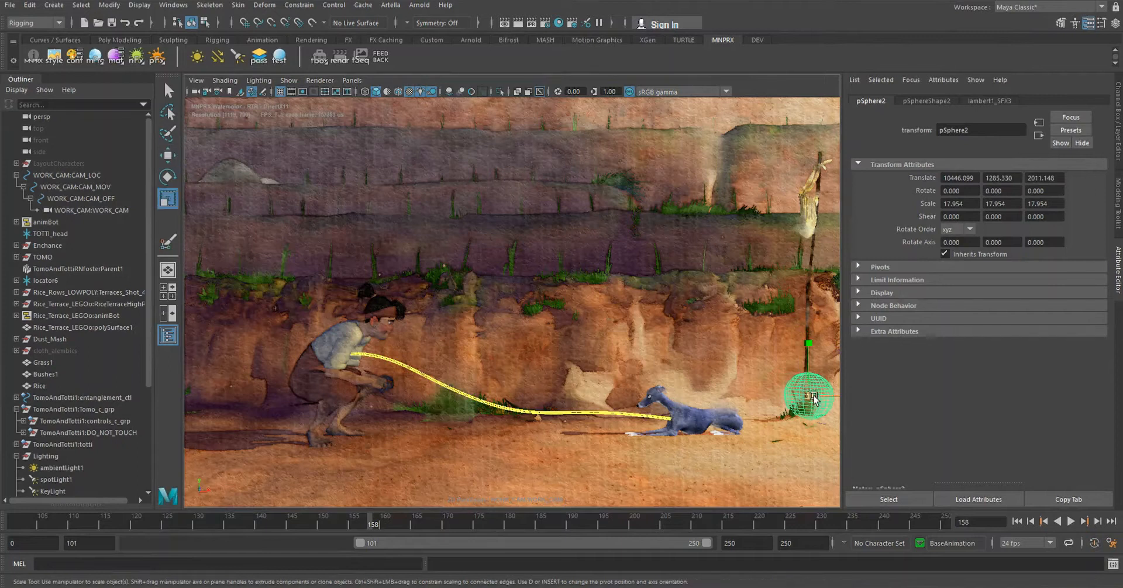
{"action": "left_click_drag", "start_coordinate": [814, 399], "coordinate": [795, 401]}
{"action": "key", "text": "w"}
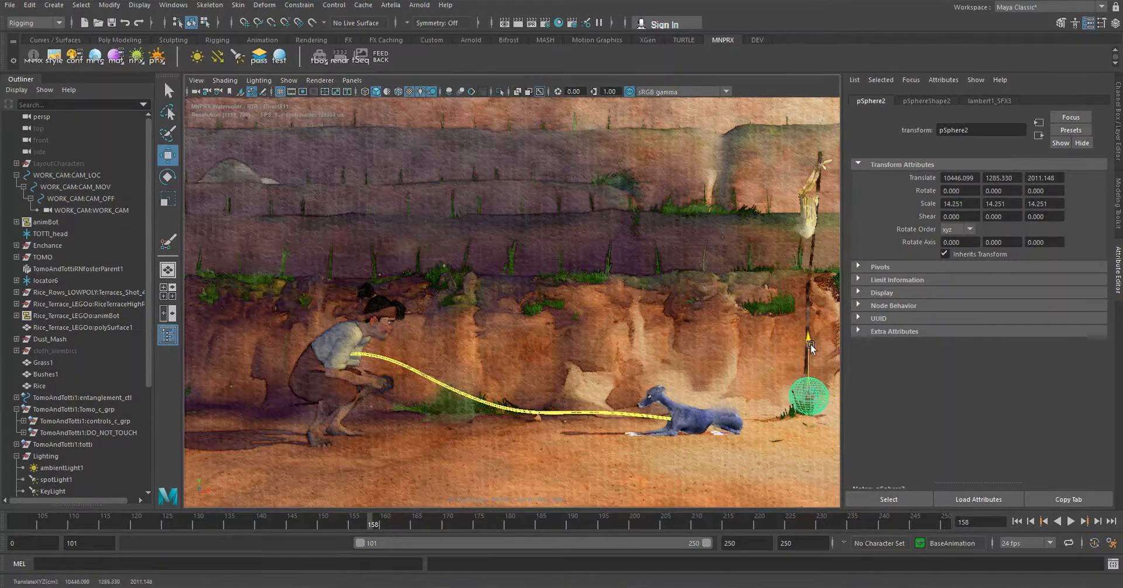
{"action": "left_click_drag", "start_coordinate": [811, 349], "coordinate": [816, 360]}
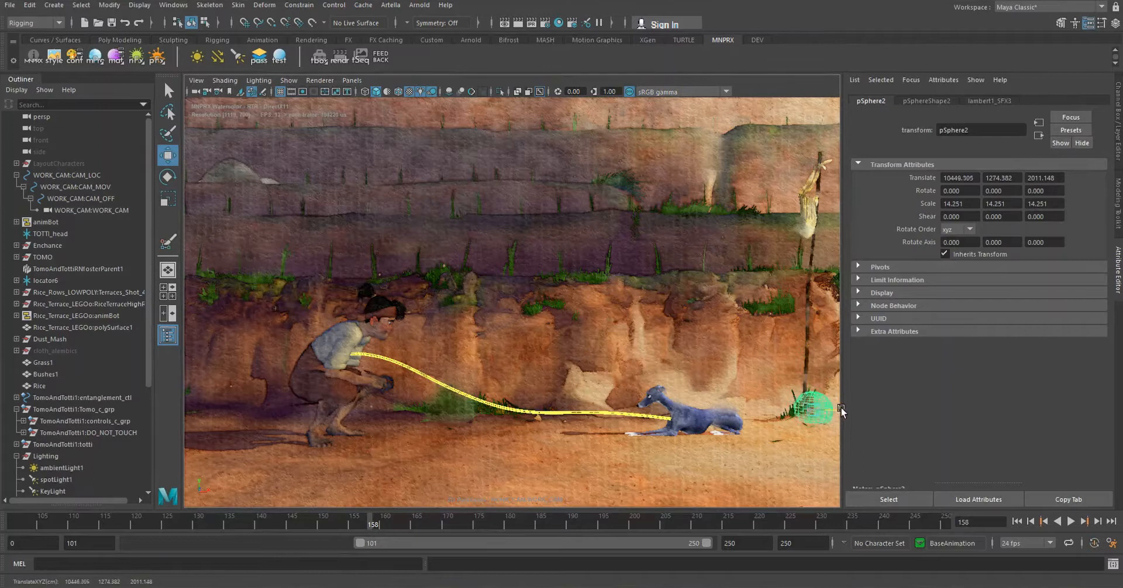
{"action": "left_click", "coordinate": [790, 400]}
{"action": "left_click", "coordinate": [789, 400]}
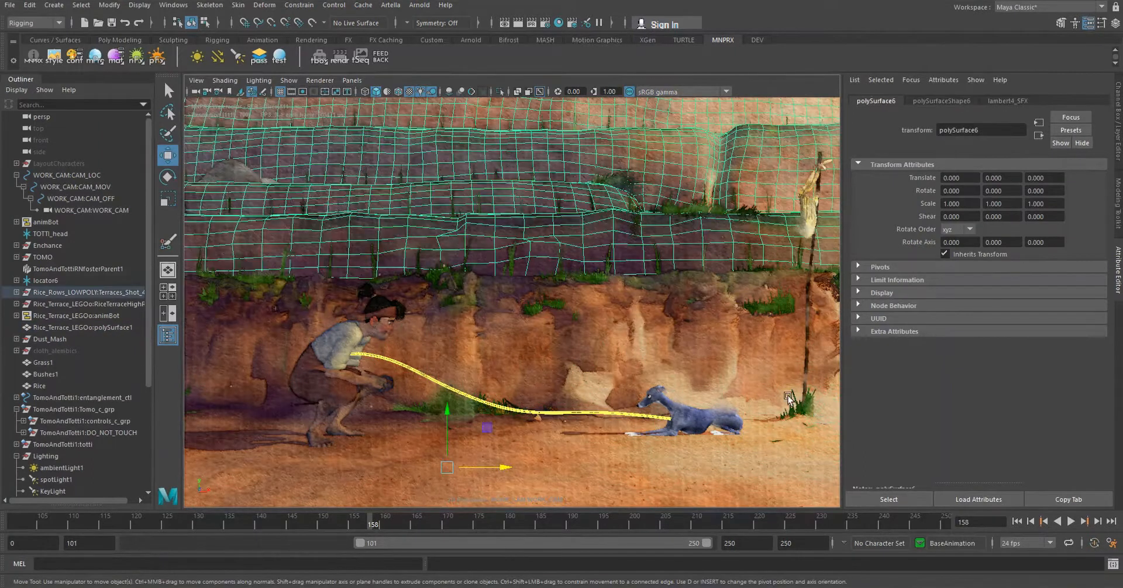
Scale the sphere copy by the flag pole up uniformly to 18.480.
{"action": "left_click", "coordinate": [822, 407]}
{"action": "key", "text": "r"}
{"action": "left_click_drag", "start_coordinate": [822, 409], "coordinate": [835, 413]}
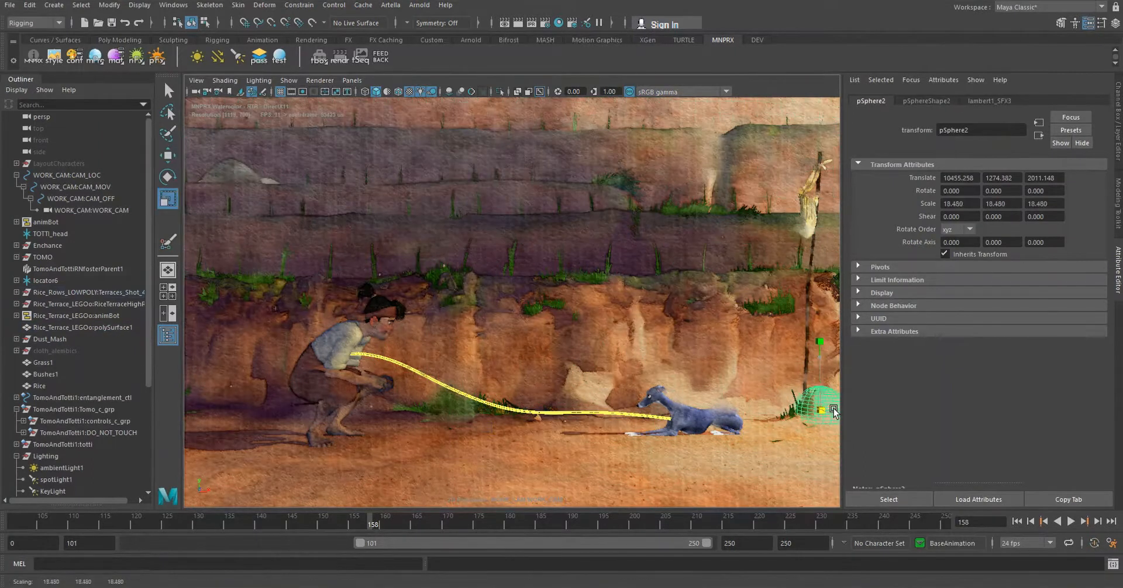
{"action": "key", "text": "w"}
Select the flag pole mesh and open the mnprFX material-space NoiseFX controls.
{"action": "left_click", "coordinate": [634, 252]}
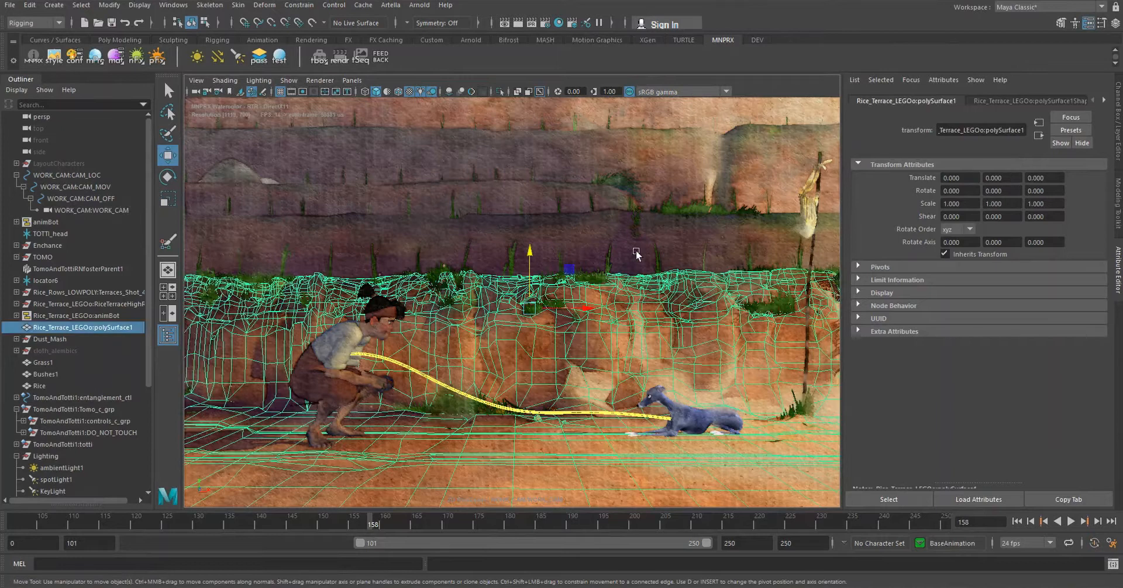
{"action": "left_click", "coordinate": [638, 195]}
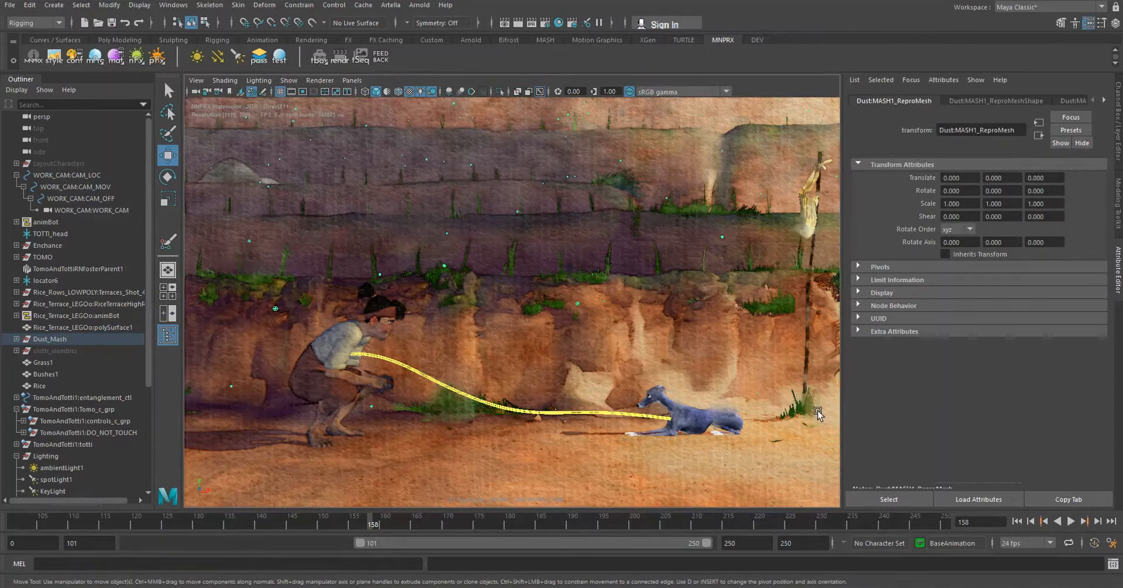
{"action": "left_click", "coordinate": [806, 300]}
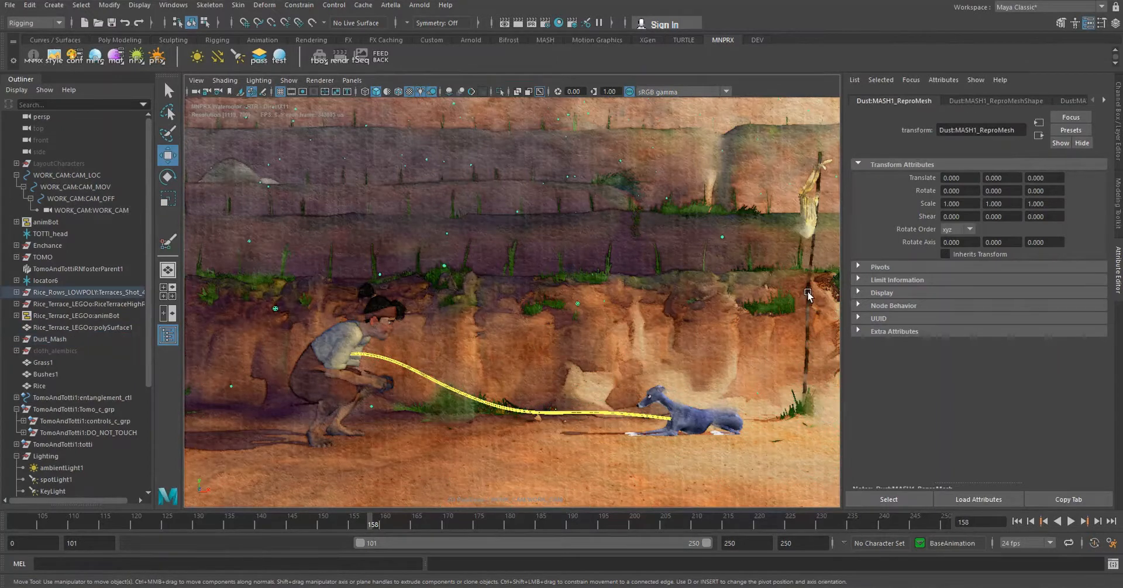
{"action": "left_click", "coordinate": [692, 300]}
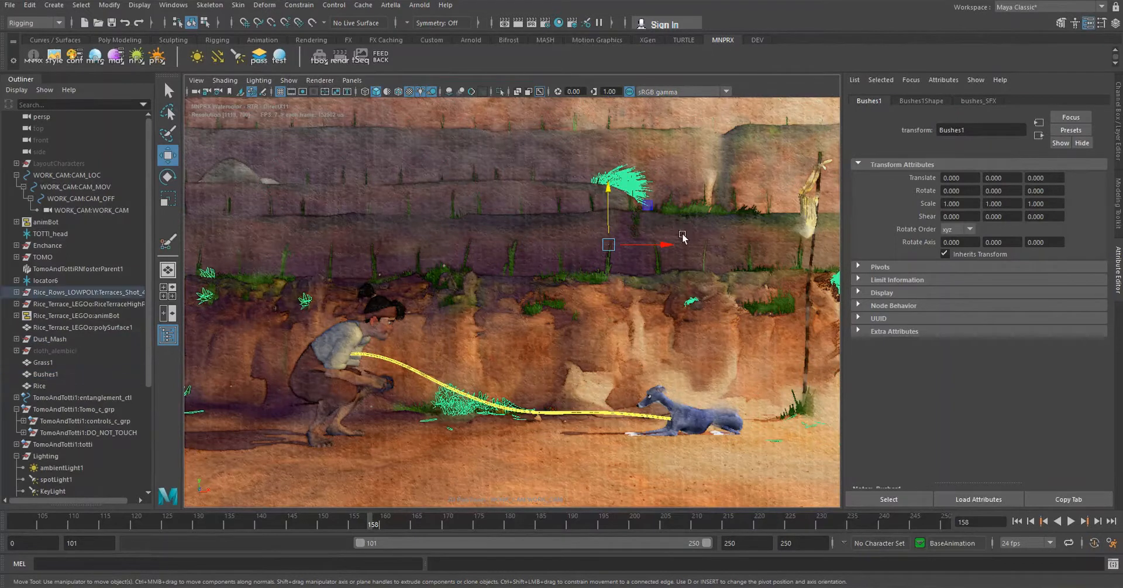
{"action": "left_click", "coordinate": [807, 303]}
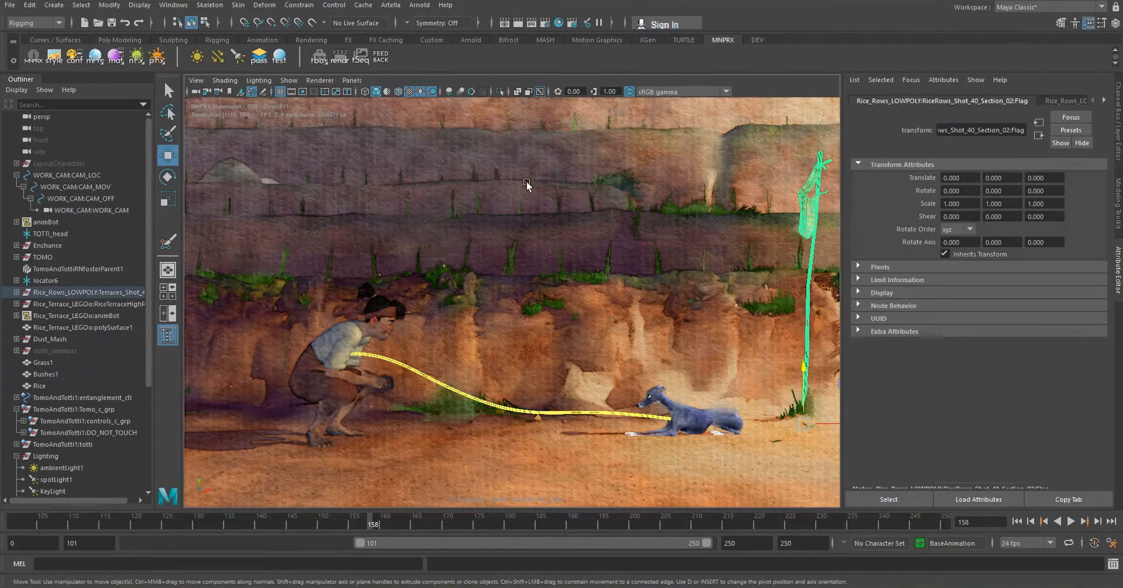
{"action": "left_click", "coordinate": [139, 56]}
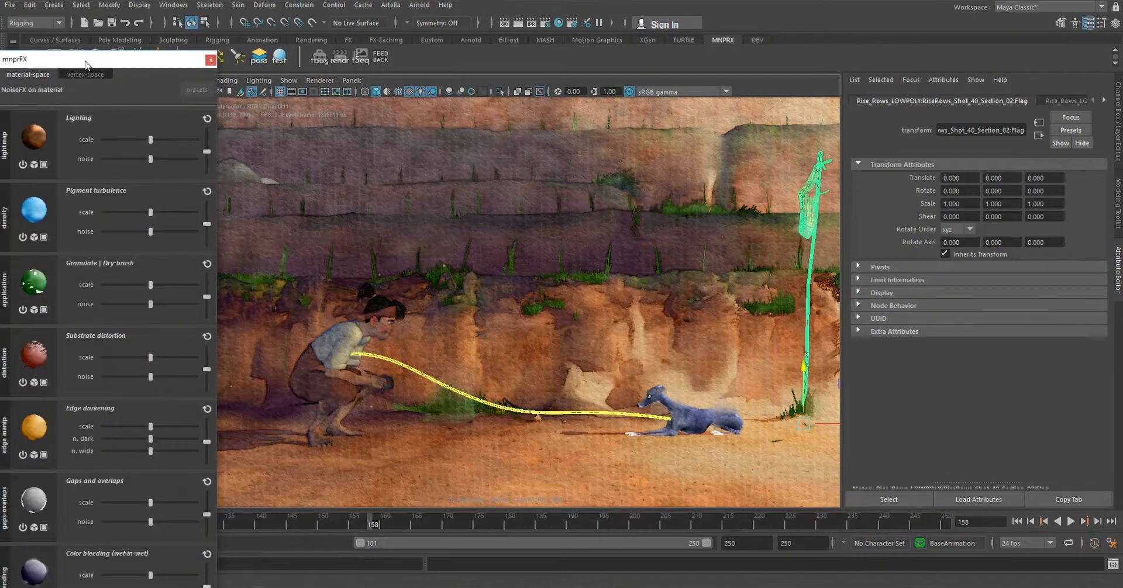
{"action": "left_click_drag", "start_coordinate": [86, 65], "coordinate": [97, 16]}
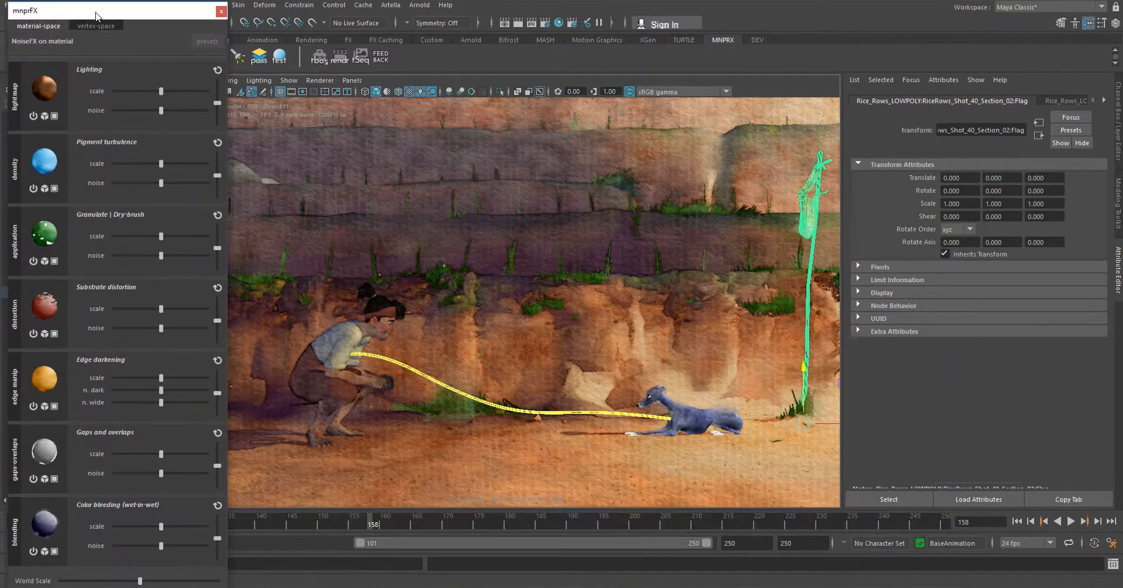
Toggle the Pigment turbulence NoiseFX off and back on for the flag pole's WindStick material.
{"action": "left_click", "coordinate": [34, 188]}
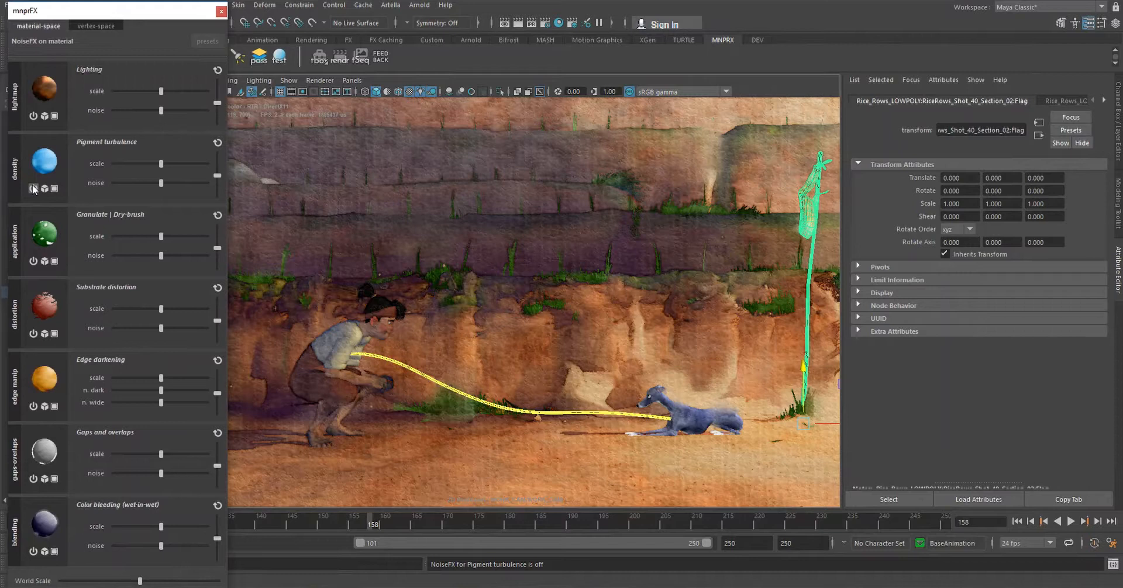
{"action": "left_click", "coordinate": [162, 183]}
{"action": "left_click", "coordinate": [31, 188]}
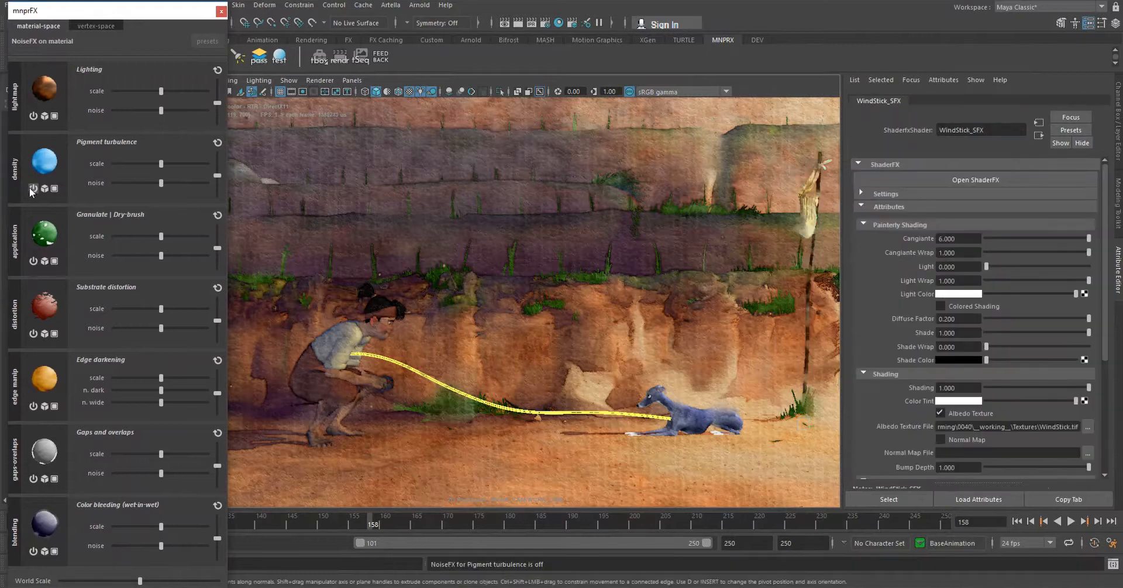
{"action": "left_click", "coordinate": [30, 188]}
{"action": "left_click", "coordinate": [31, 188]}
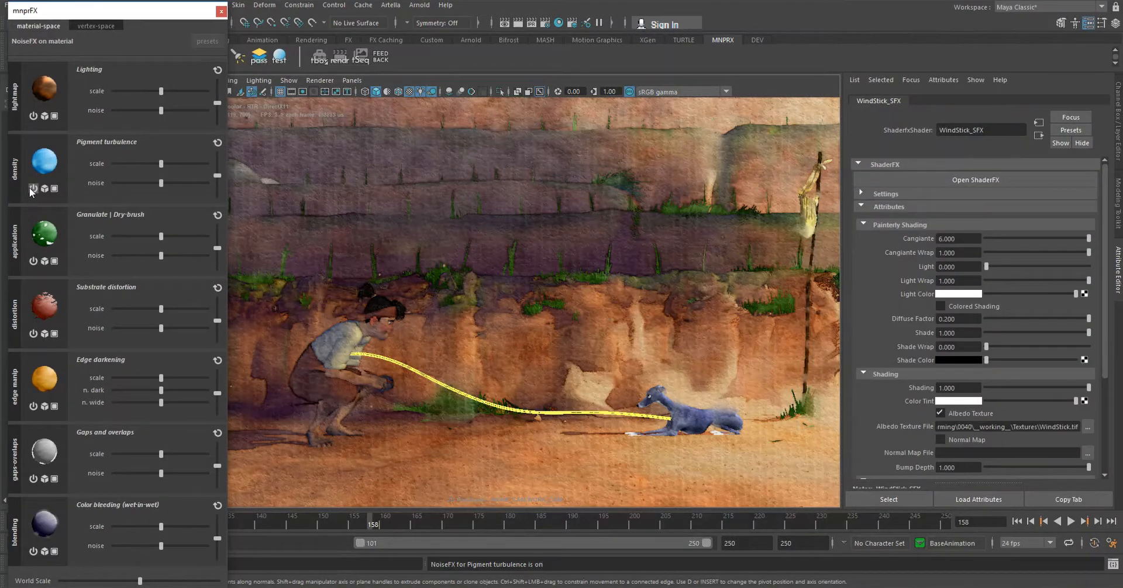
{"action": "left_click", "coordinate": [162, 183]}
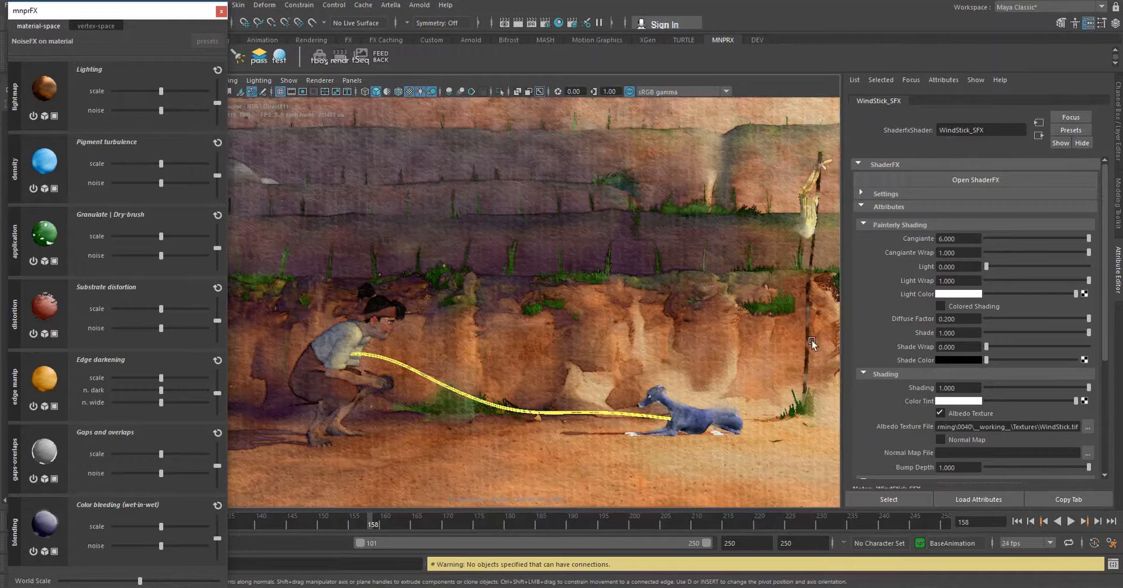
Toggle the Color bleeding (wet-in-wet) NoiseFX on the flag pole's WindStick material and reduce its noise scale.
{"action": "left_click", "coordinate": [805, 309]}
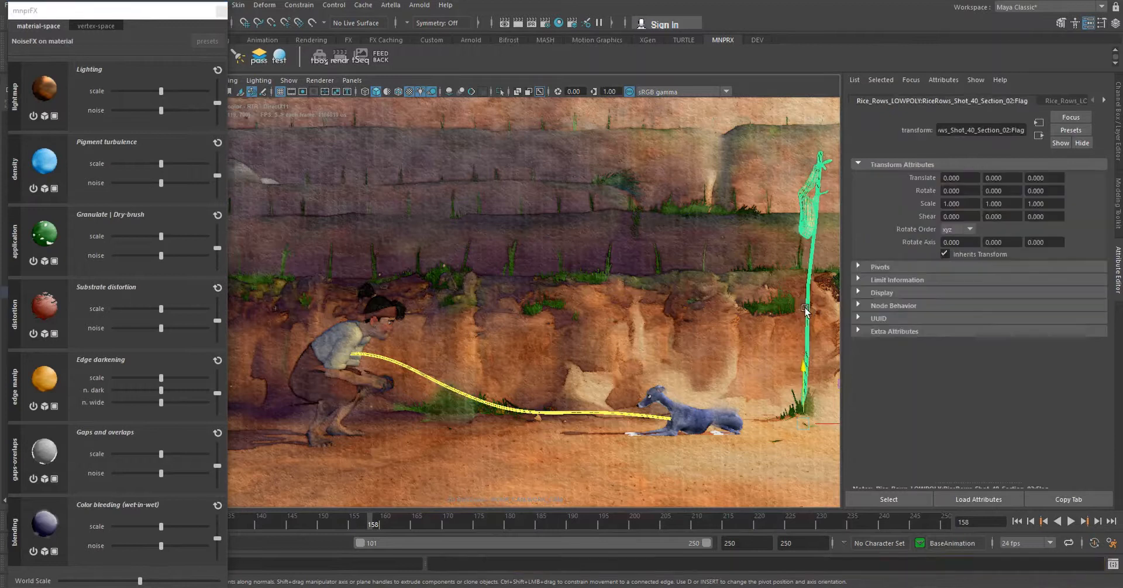
{"action": "left_click", "coordinate": [161, 545]}
{"action": "left_click", "coordinate": [34, 552]}
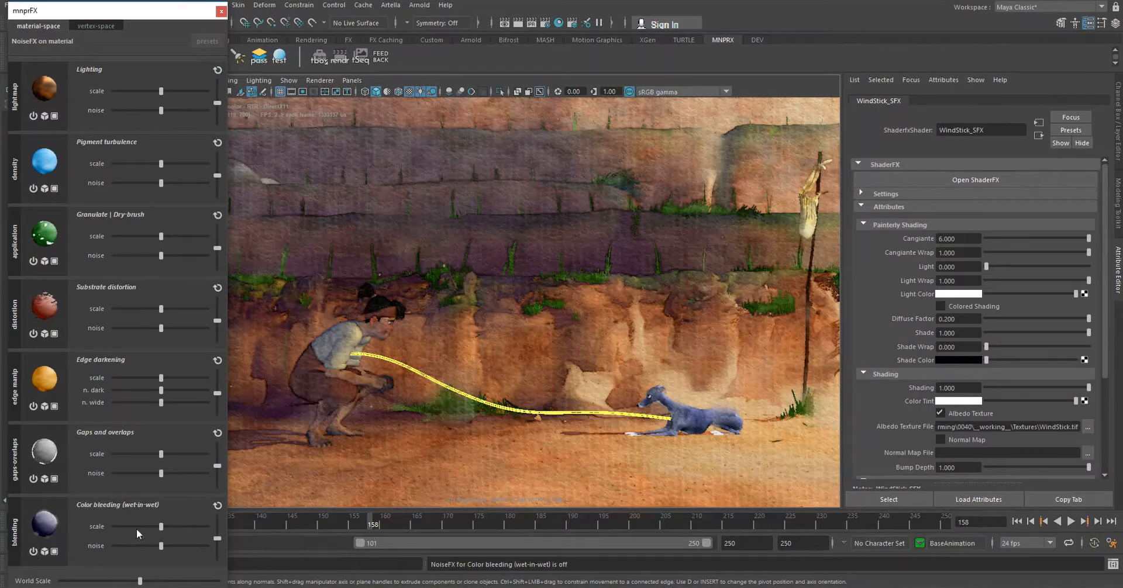
{"action": "left_click", "coordinate": [162, 528]}
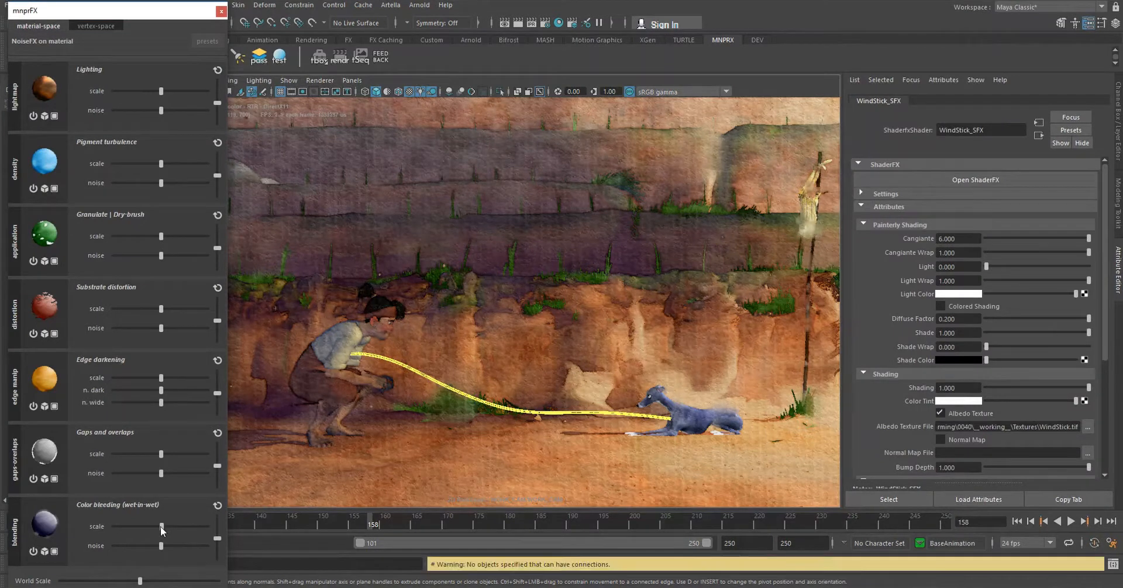
{"action": "left_click_drag", "start_coordinate": [162, 528], "coordinate": [139, 528]}
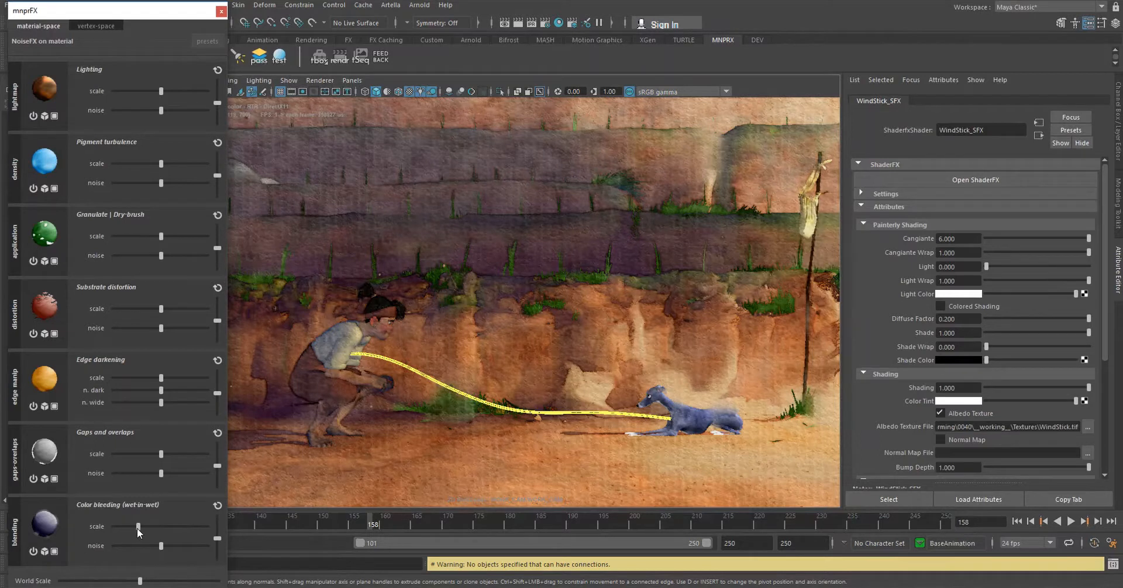
{"action": "left_click_drag", "start_coordinate": [138, 528], "coordinate": [130, 528]}
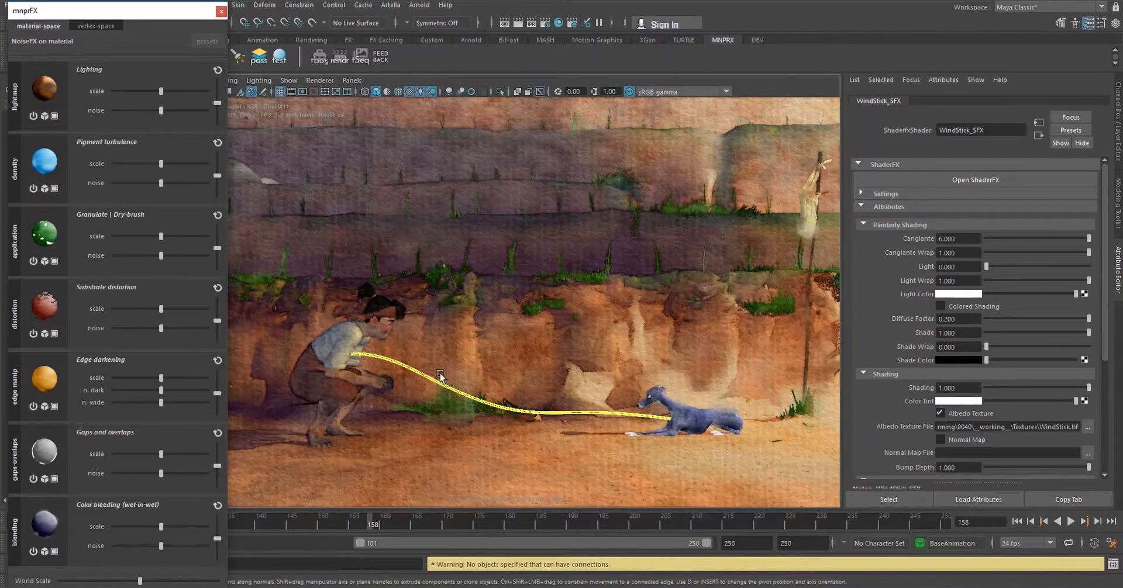
Select the rice, foreground terrace and background terrace meshes in turn to examine their materials.
{"action": "left_click", "coordinate": [506, 275]}
{"action": "left_click", "coordinate": [602, 309]}
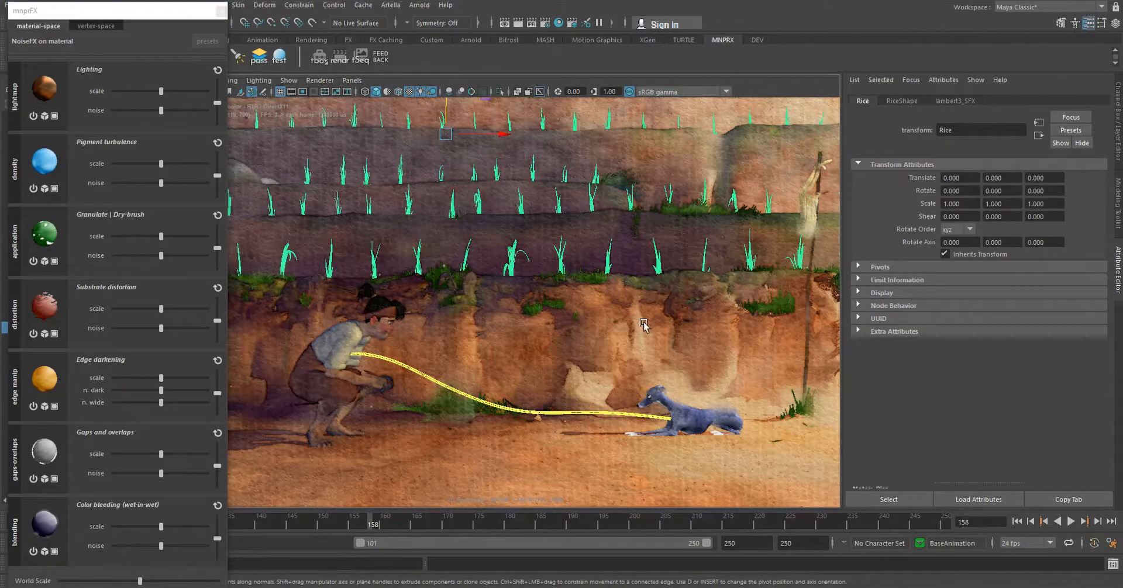
{"action": "left_click", "coordinate": [597, 345]}
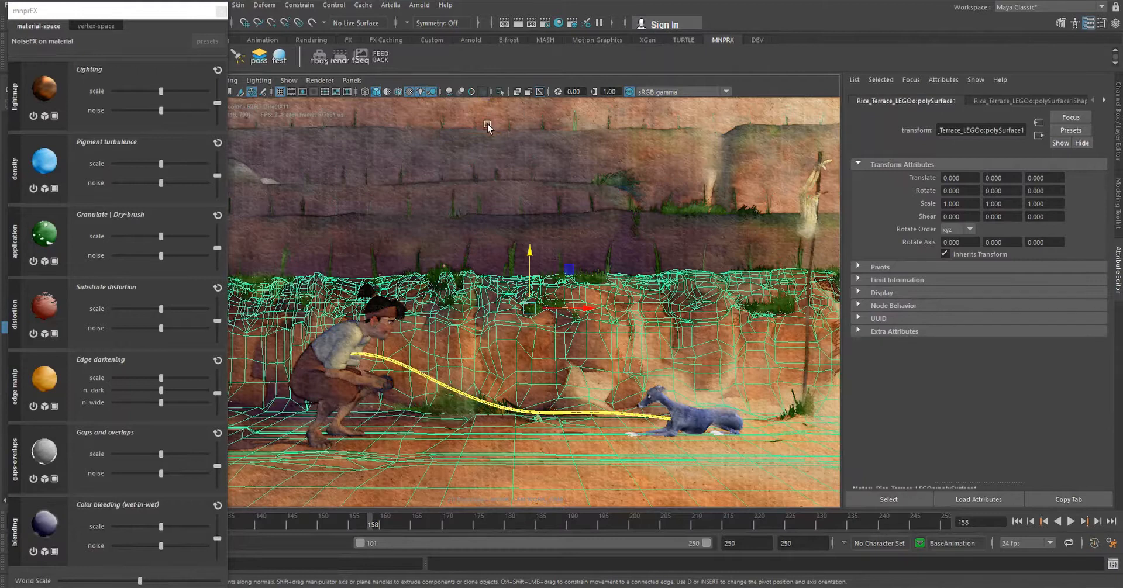
{"action": "left_click", "coordinate": [417, 157]}
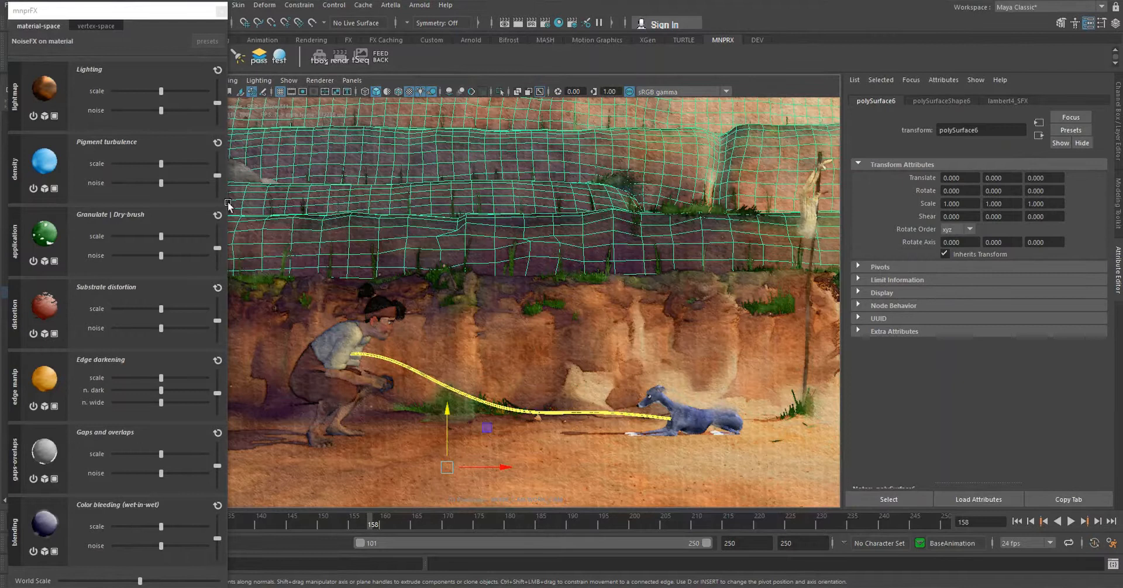
{"action": "left_click", "coordinate": [557, 158]}
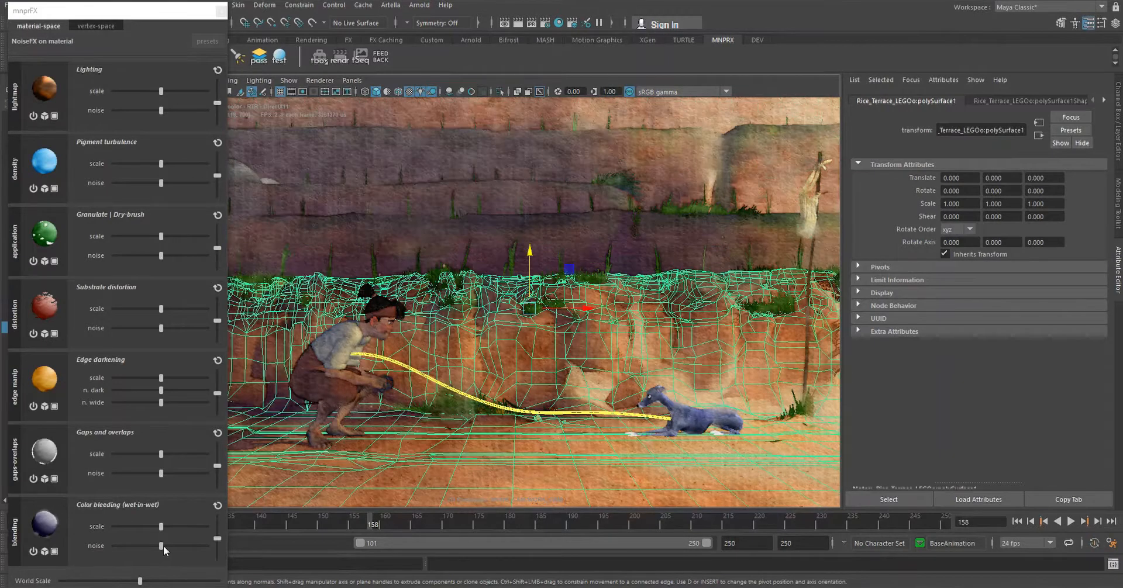
{"action": "left_click", "coordinate": [305, 381]}
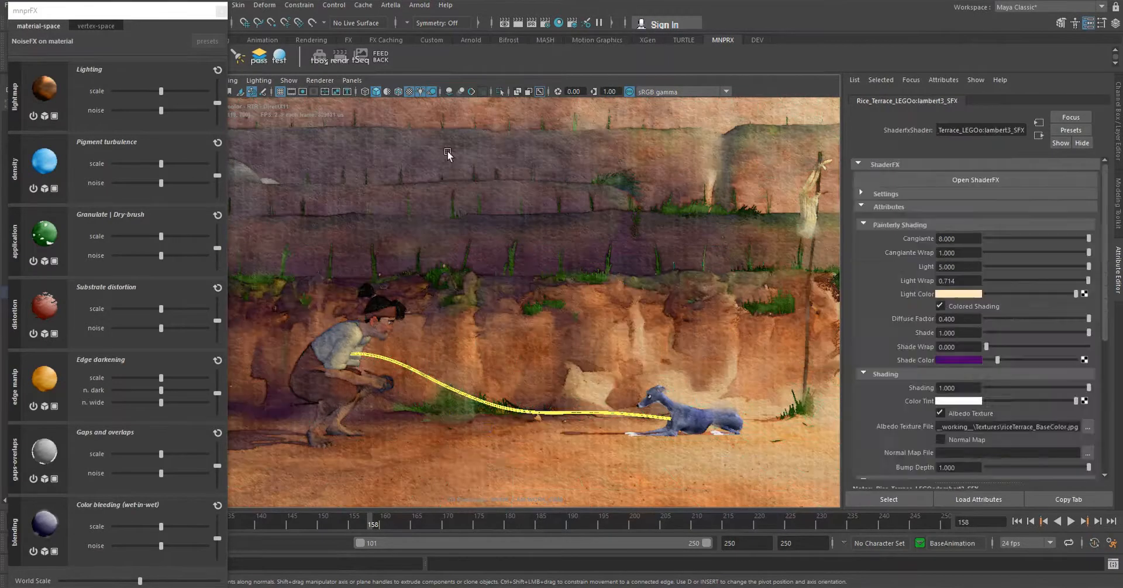
Set World Scale MNPR to 0.005 in the procedural stylization of the background terraces' lambert4_SFX material.
{"action": "left_click", "coordinate": [141, 582]}
{"action": "left_click_drag", "start_coordinate": [141, 582], "coordinate": [138, 582]}
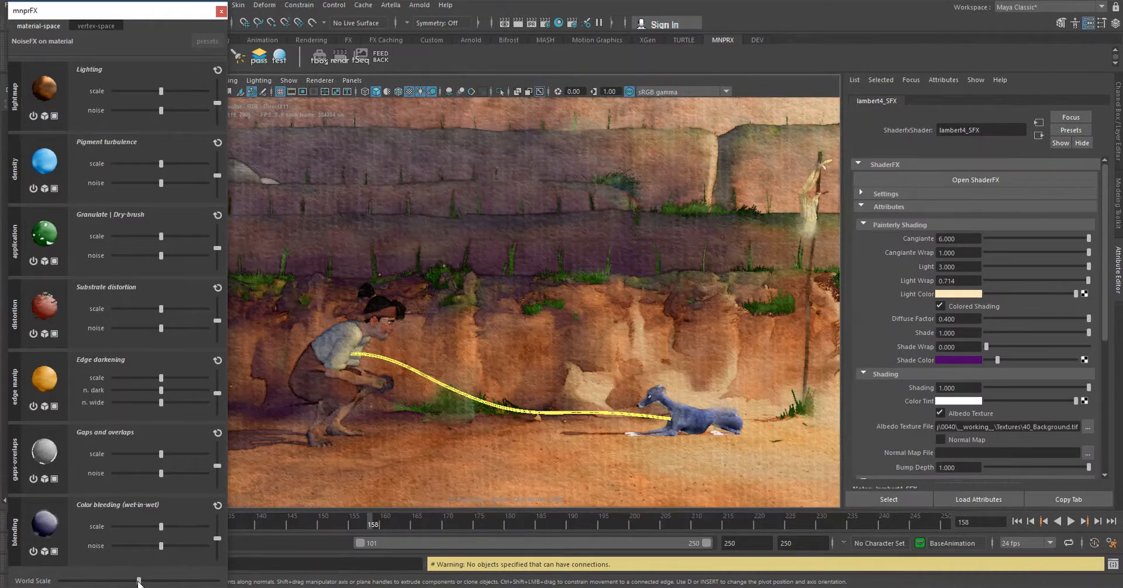
{"action": "scroll", "coordinate": [867, 362], "scroll_direction": "down", "scroll_amount": 4}
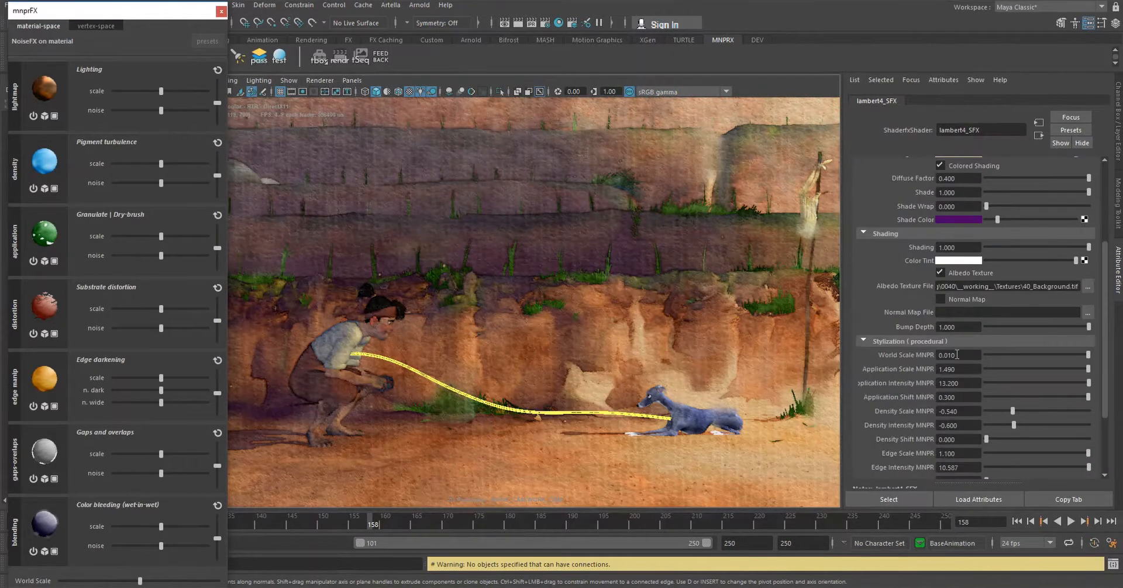
{"action": "left_click", "coordinate": [953, 355]}
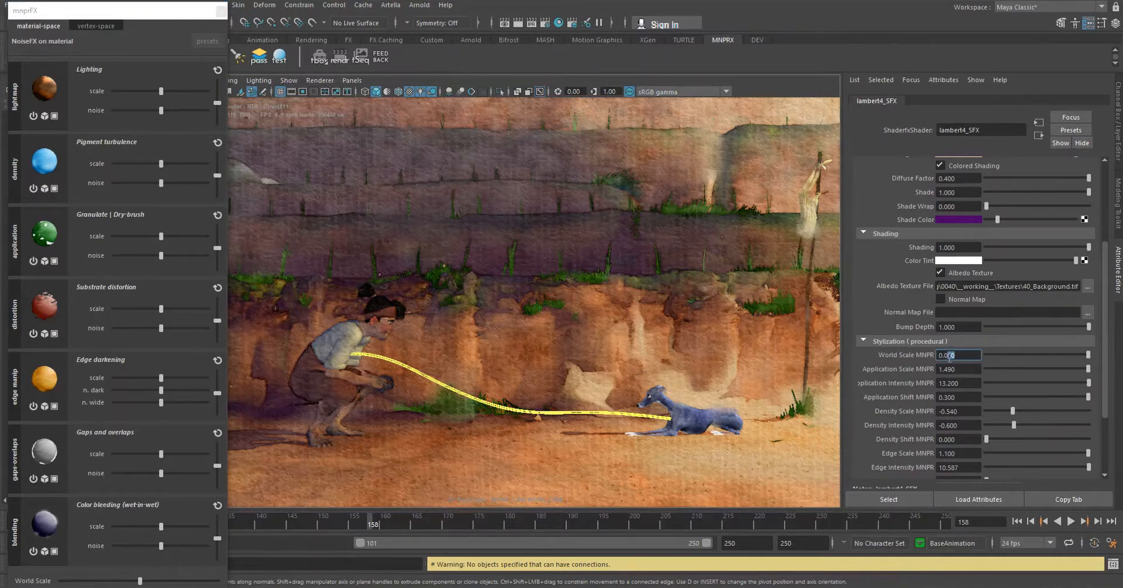
{"action": "type", "text": "0.075"}
{"action": "key", "text": "Return"}
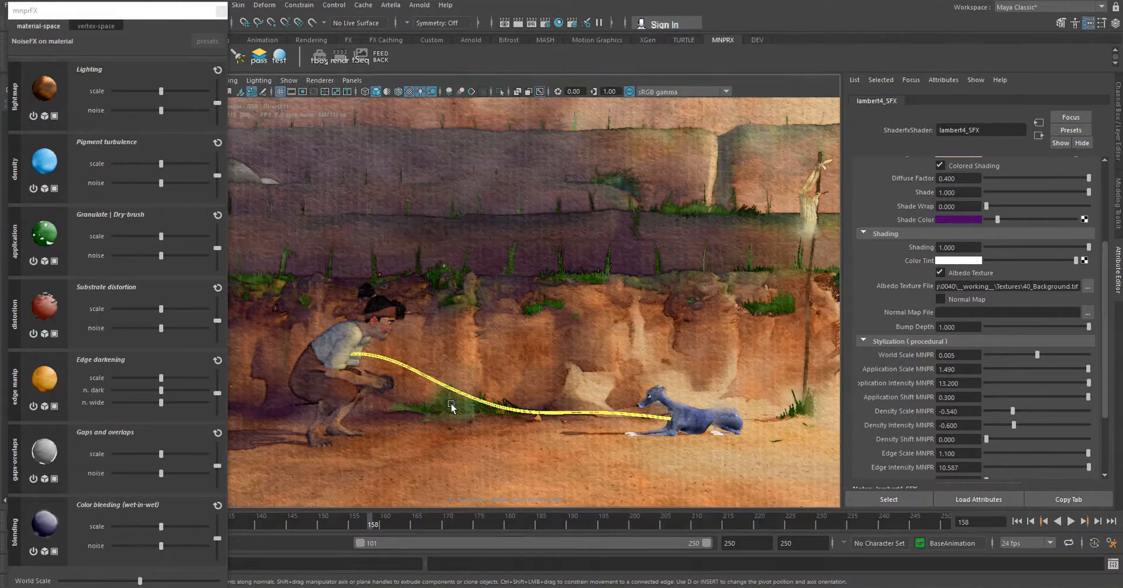
Duplicate the sphere at the flag pole's foot, move it to X 10402.778, Y 1354.129 on the cliff and scale it to 16.083.
{"action": "left_click", "coordinate": [476, 399]}
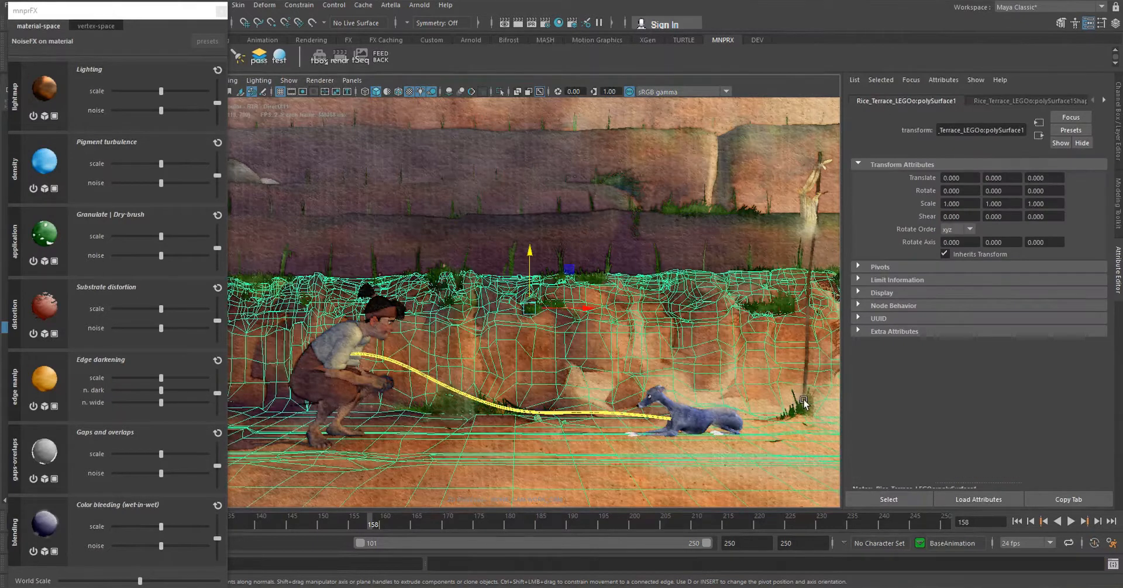
{"action": "left_click", "coordinate": [811, 404]}
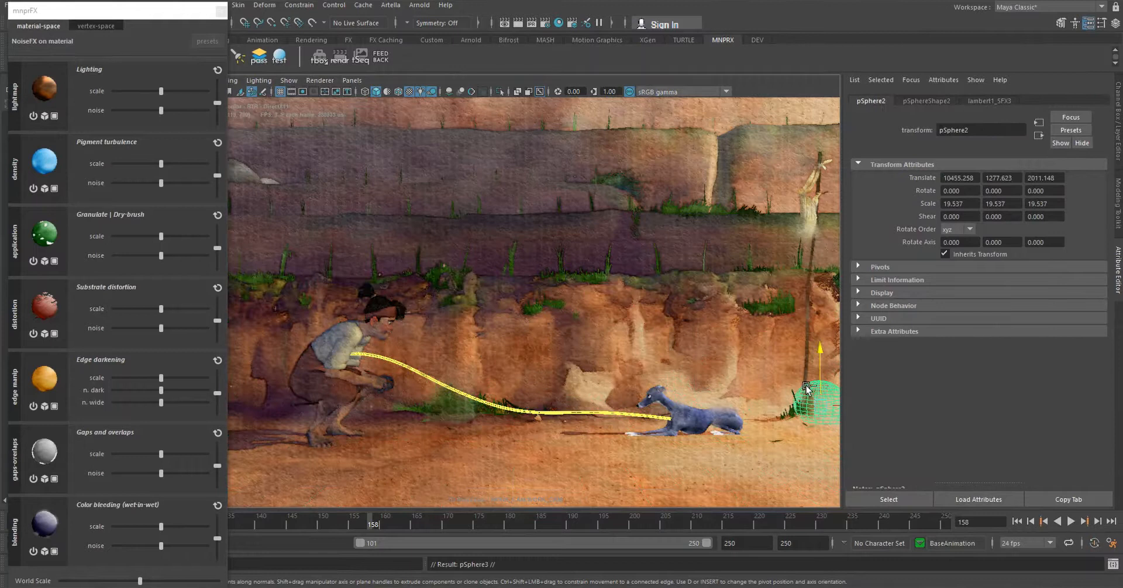
{"action": "mouse_move", "coordinate": [819, 351]}
{"action": "left_mouse_down", "text": "shift"}
{"action": "mouse_move", "coordinate": [819, 312]}
{"action": "mouse_move", "coordinate": [745, 310]}
{"action": "left_mouse_up", "text": "shift"}
{"action": "left_click", "coordinate": [666, 341]}
{"action": "left_click", "coordinate": [767, 314]}
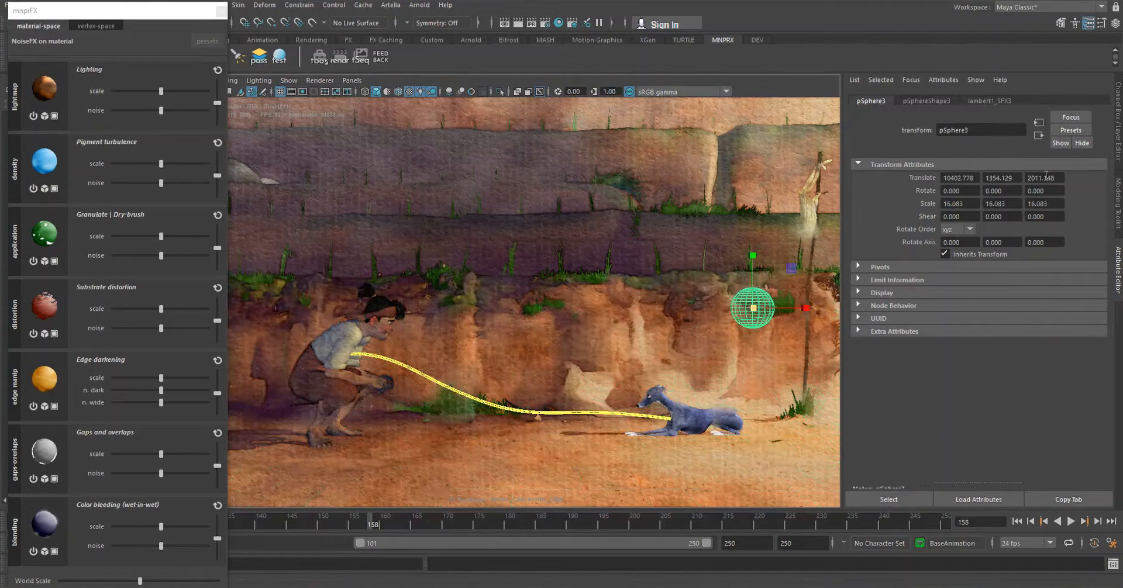
Move the sphere copy by the cliff grass near the flag pole to X 10405.620, Z 1995.588.
{"action": "left_click", "coordinate": [413, 233]}
{"action": "left_click", "coordinate": [750, 320]}
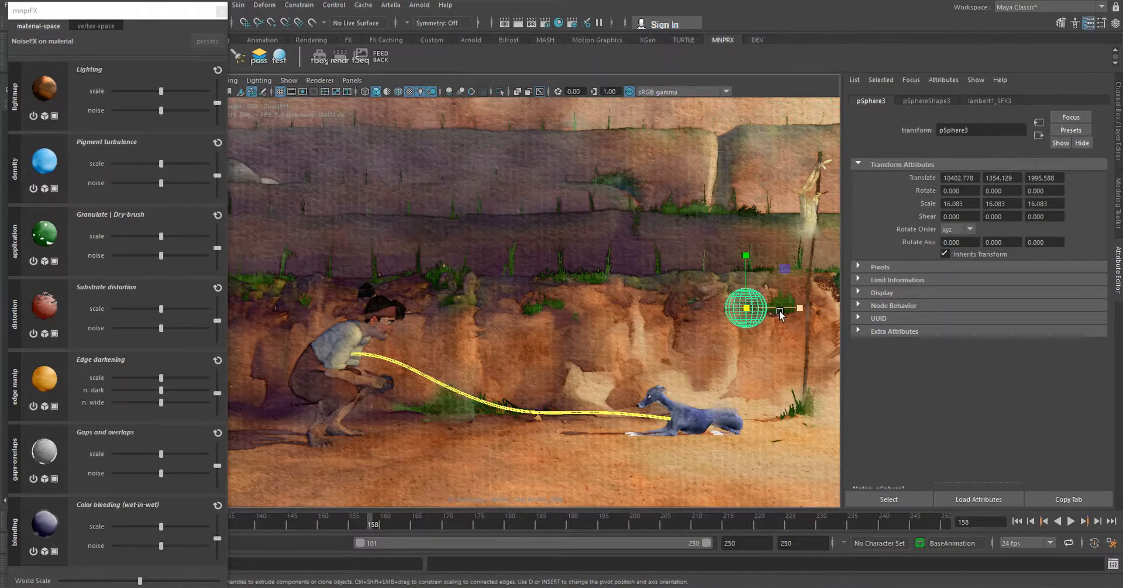
{"action": "key", "text": "w"}
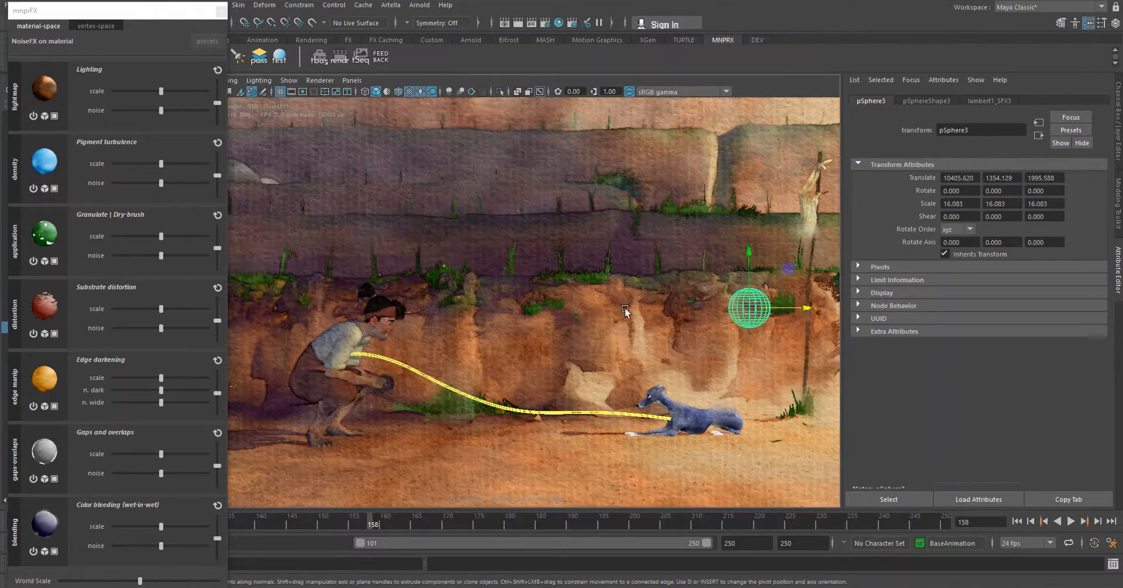
Duplicate the cliff-grass sphere and move the copy along the cliff to X 10222.775, over the middle grass clump.
{"action": "left_click", "coordinate": [770, 311]}
{"action": "left_click", "coordinate": [770, 310]}
{"action": "left_click_drag", "start_coordinate": [801, 308], "coordinate": [583, 308]}
{"action": "left_click", "coordinate": [556, 251]}
{"action": "left_click", "coordinate": [676, 201]}
{"action": "left_click", "coordinate": [673, 200]}
{"action": "left_click", "coordinate": [566, 307]}
{"action": "left_click", "coordinate": [604, 163]}
{"action": "left_click", "coordinate": [535, 307]}
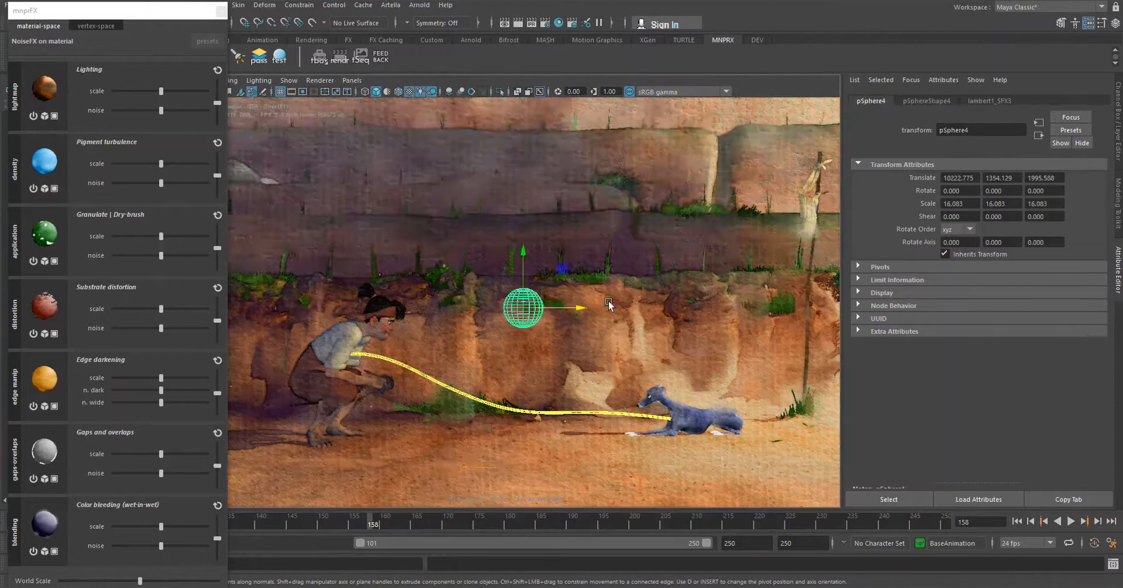
Duplicate the sphere by the crouching man, raise the copy over the back terraces and scale it uniformly to 80.845.
{"action": "left_click", "coordinate": [607, 123]}
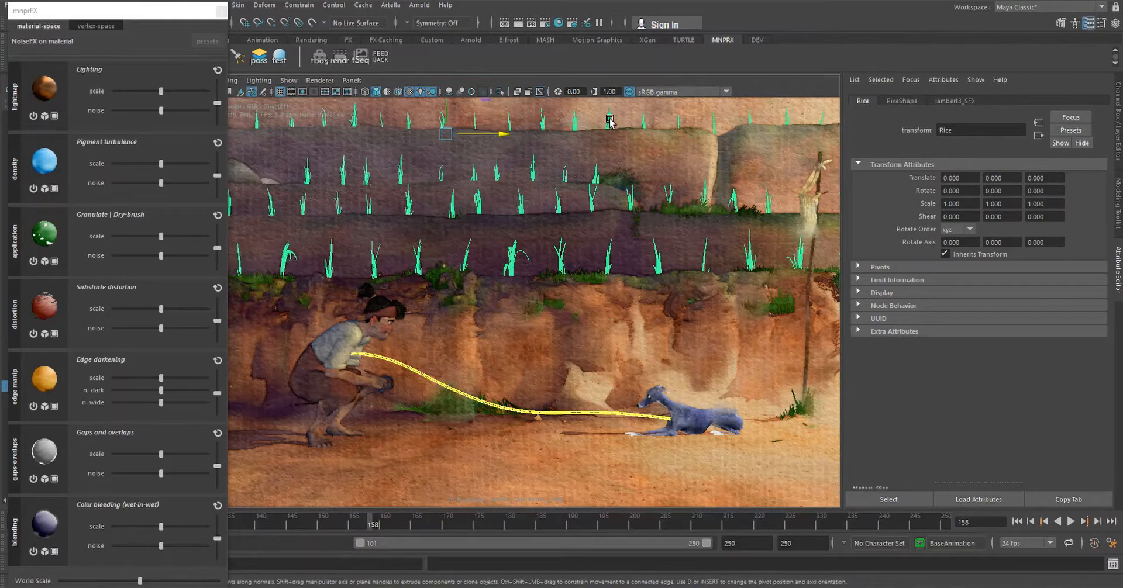
{"action": "left_click", "coordinate": [570, 310]}
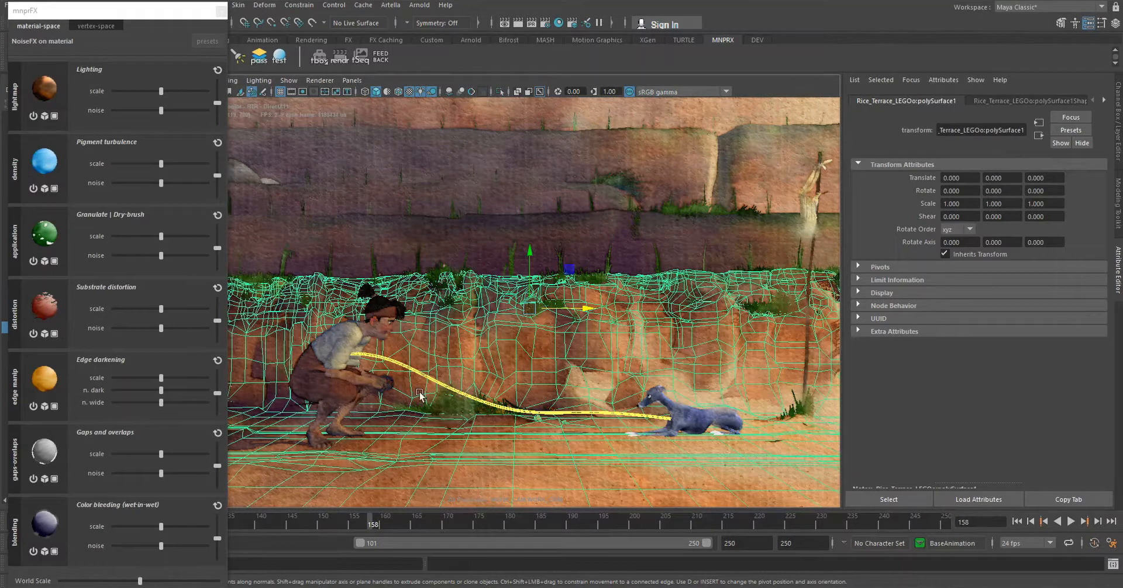
{"action": "left_click", "coordinate": [443, 403]}
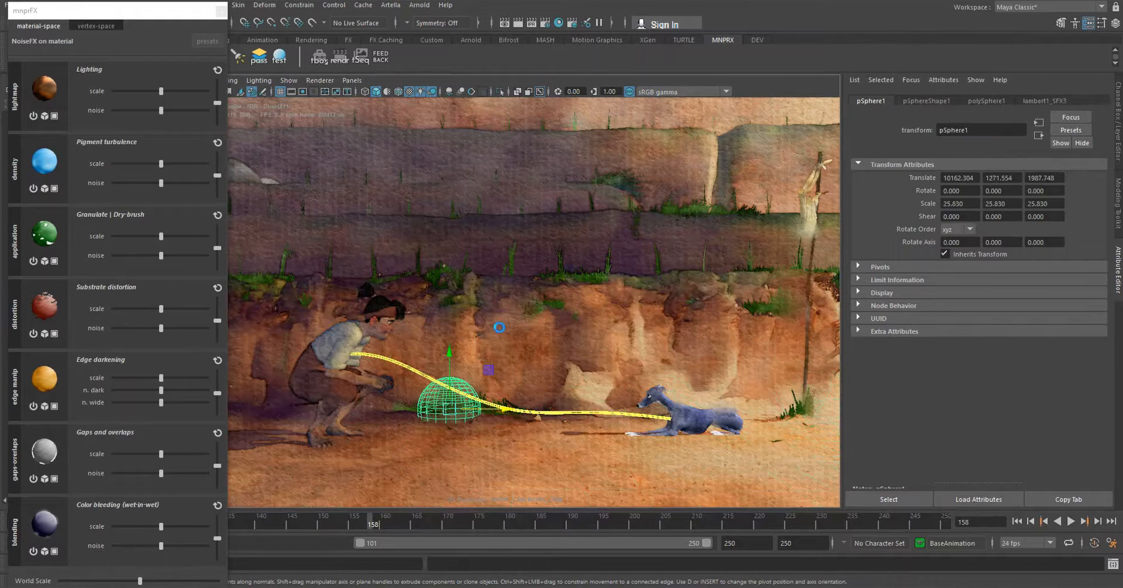
{"action": "key", "text": "ctrl+d"}
{"action": "left_click_drag", "start_coordinate": [450, 363], "coordinate": [515, 175]}
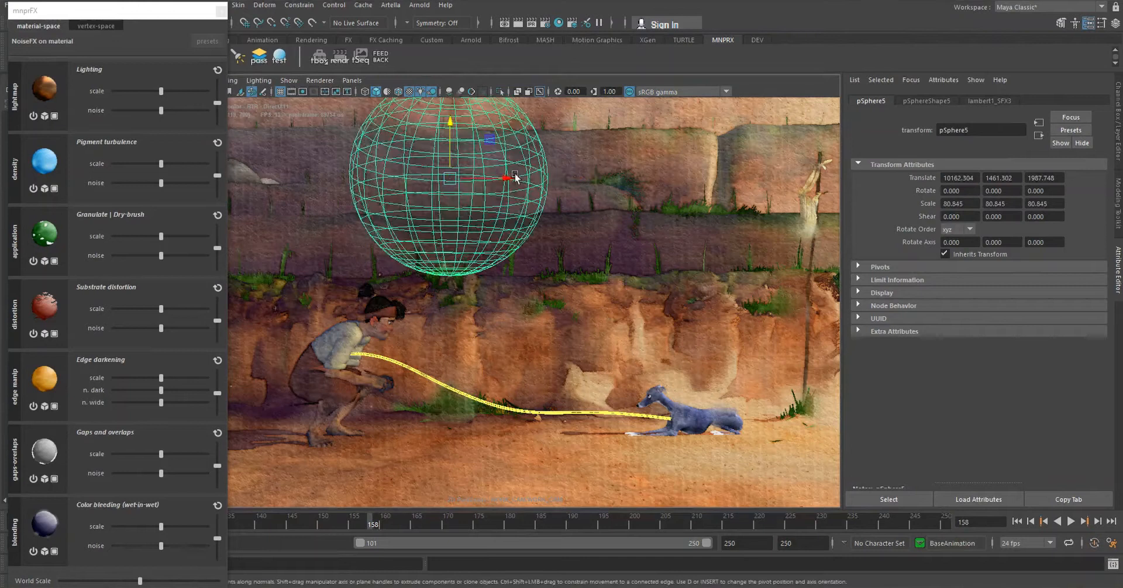
Move the large sphere back and across the upper terraces to X 10435.360, Y 1510.711, Z 1871.628.
{"action": "left_click_drag", "start_coordinate": [1040, 178], "coordinate": [50, 142], "text": "ctrl"}
{"action": "left_click_drag", "start_coordinate": [461, 146], "coordinate": [461, 104]}
{"action": "left_click_drag", "start_coordinate": [519, 159], "coordinate": [800, 156]}
{"action": "left_click", "coordinate": [535, 263]}
{"action": "left_click", "coordinate": [648, 374]}
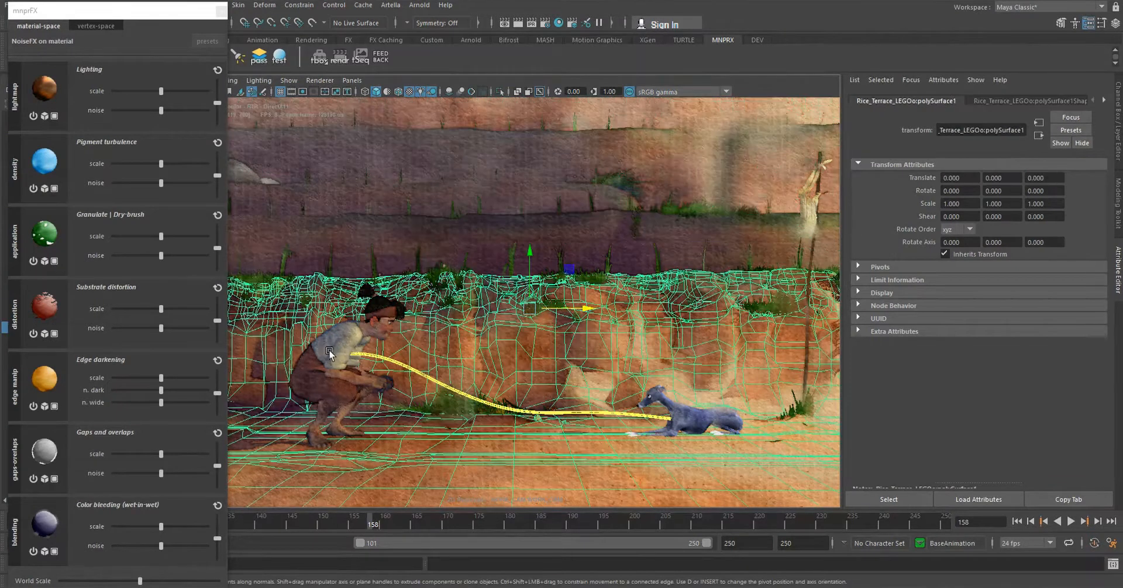
{"action": "left_click", "coordinate": [738, 159]}
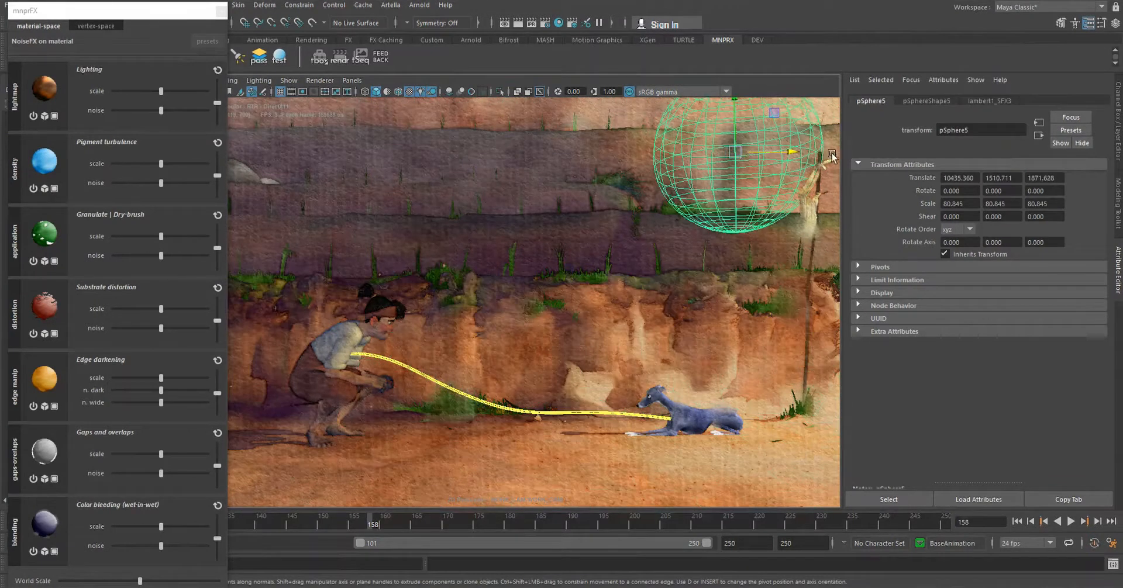
Move the large sphere over the top of the flag pole to X 10521.273, Y 1537.257, with the full camera frame in view.
{"action": "left_click_drag", "start_coordinate": [816, 155], "coordinate": [877, 153]}
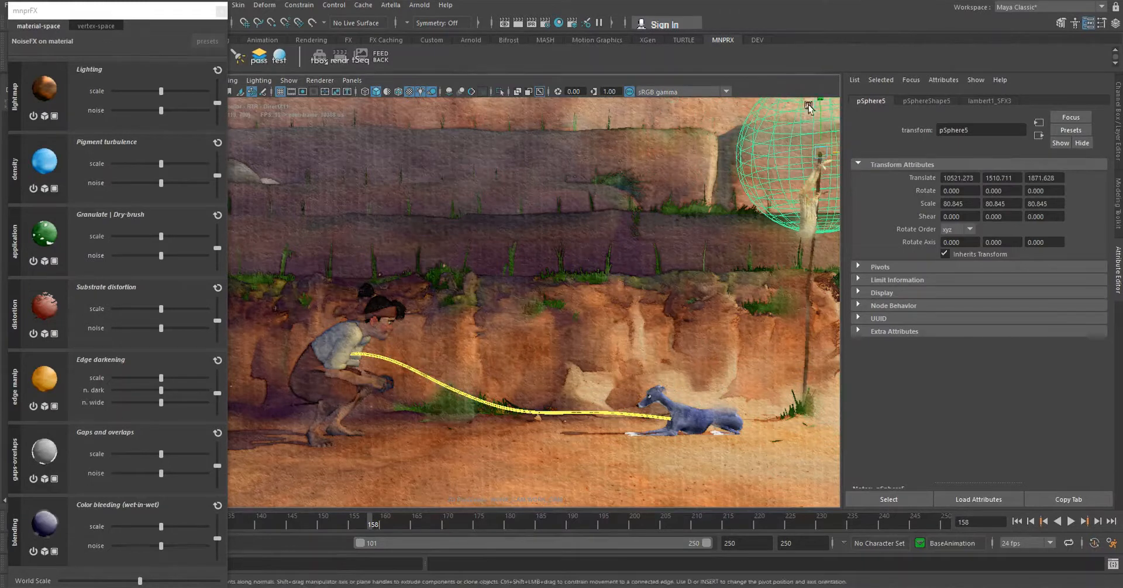
{"action": "left_click", "coordinate": [303, 92]}
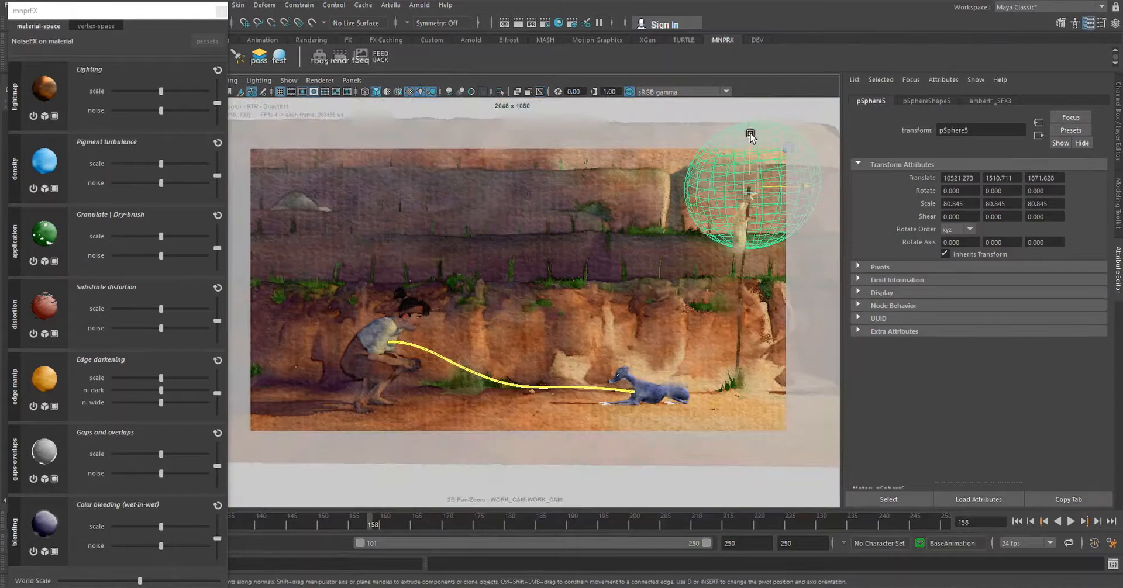
{"action": "left_click_drag", "start_coordinate": [749, 129], "coordinate": [753, 114]}
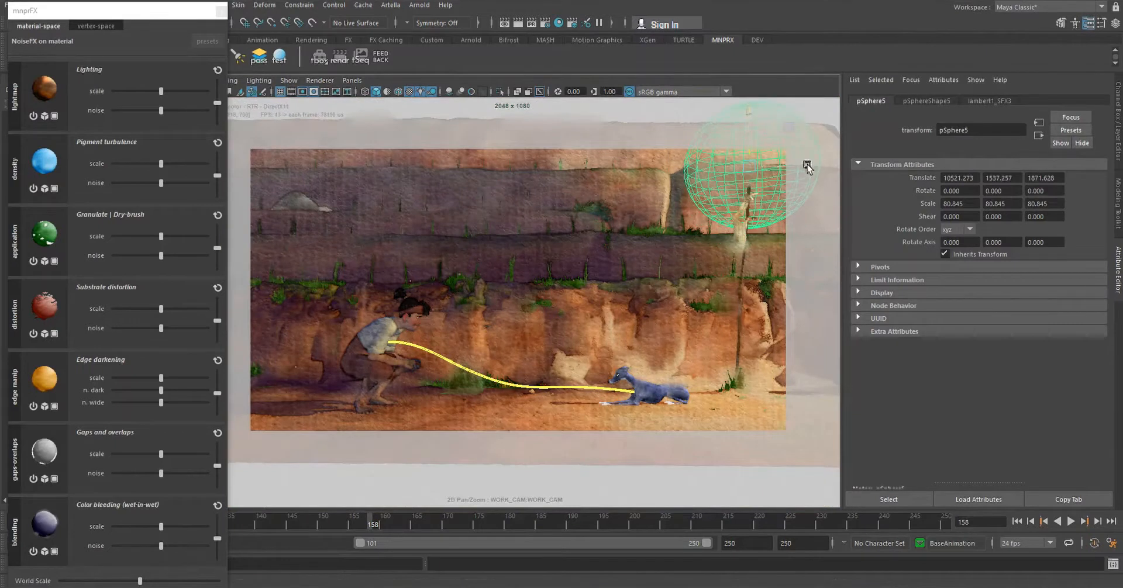
Shift the large sphere past the flag pole to X 10546.519, Y 1535.780 and check the bleeding with nothing selected.
{"action": "left_click", "coordinate": [469, 200]}
{"action": "left_click", "coordinate": [627, 455]}
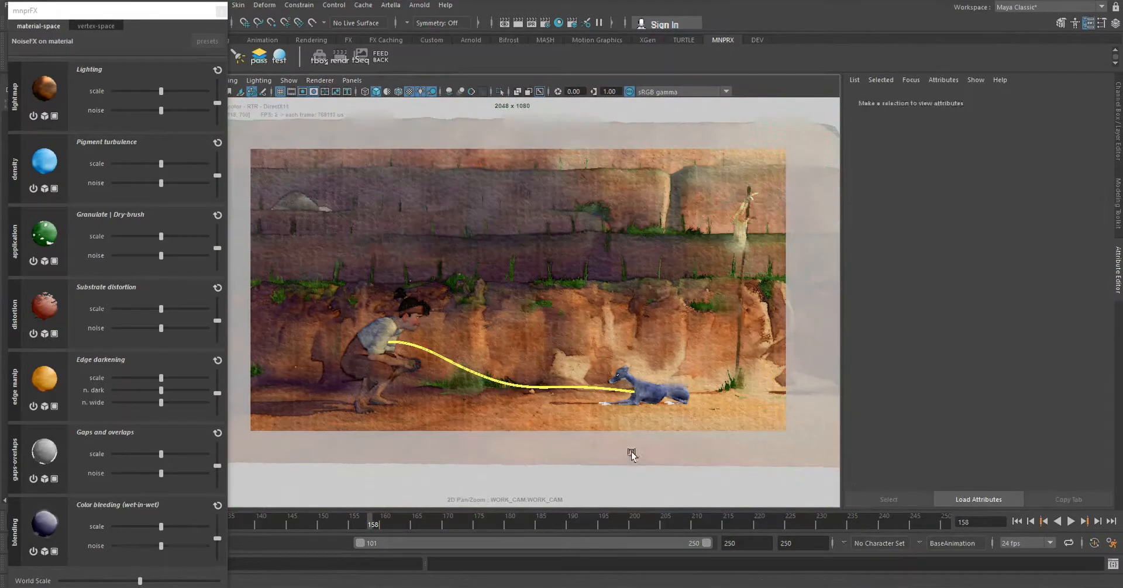
{"action": "left_click", "coordinate": [747, 157]}
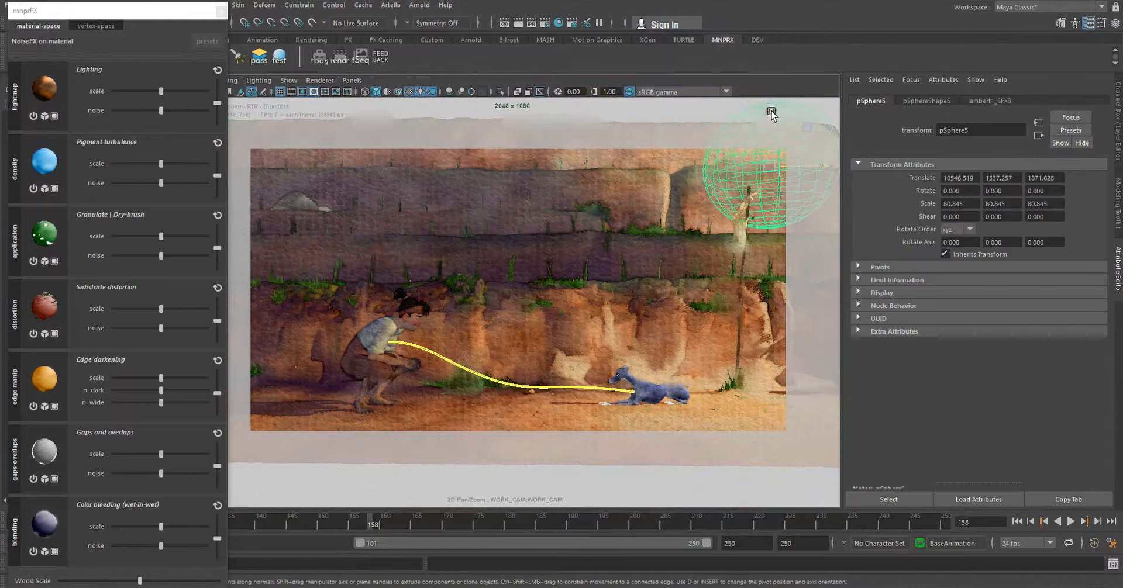
{"action": "mouse_move", "coordinate": [770, 113]}
{"action": "left_mouse_down"}
{"action": "mouse_move", "coordinate": [782, 270]}
{"action": "mouse_move", "coordinate": [774, 112]}
{"action": "left_mouse_up"}
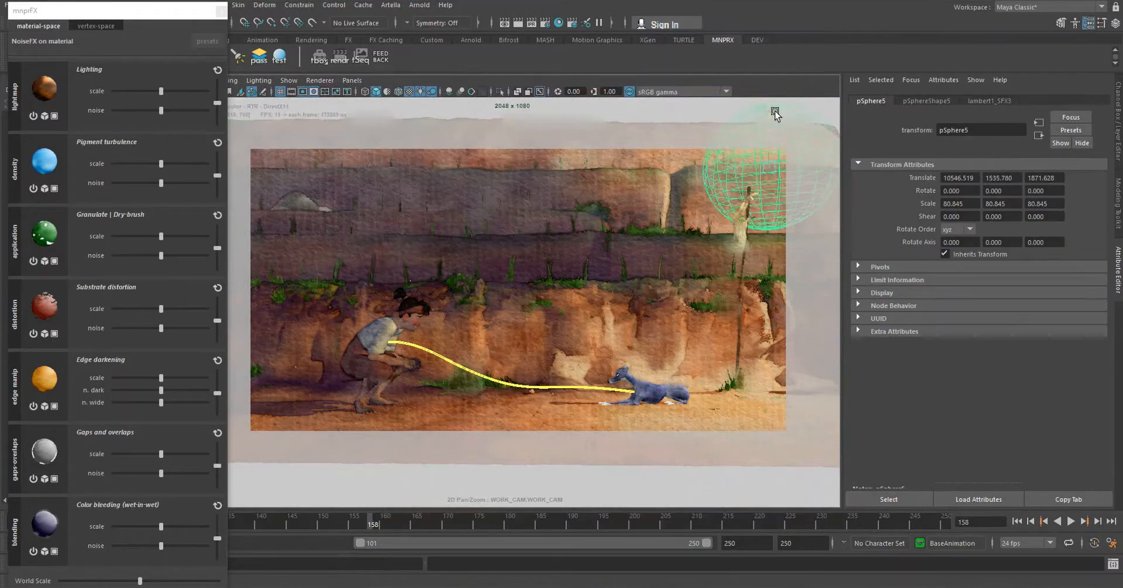
{"action": "left_click", "coordinate": [601, 496]}
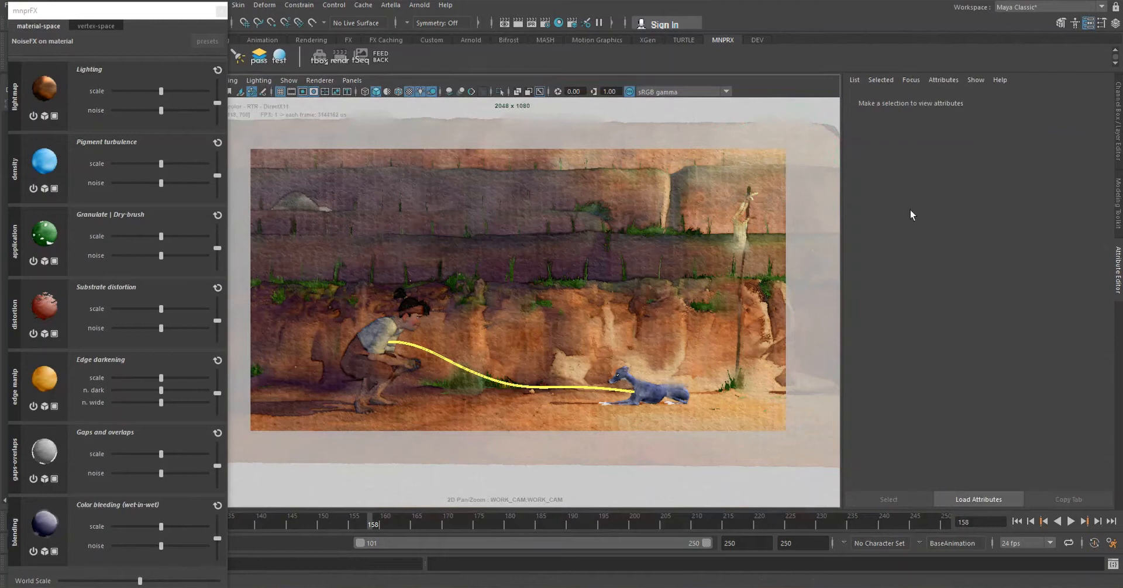
Duplicate the large sphere and move the copy across to the opposite end of the upper terraces.
{"action": "left_click", "coordinate": [783, 176]}
{"action": "key", "text": "ctrl+d"}
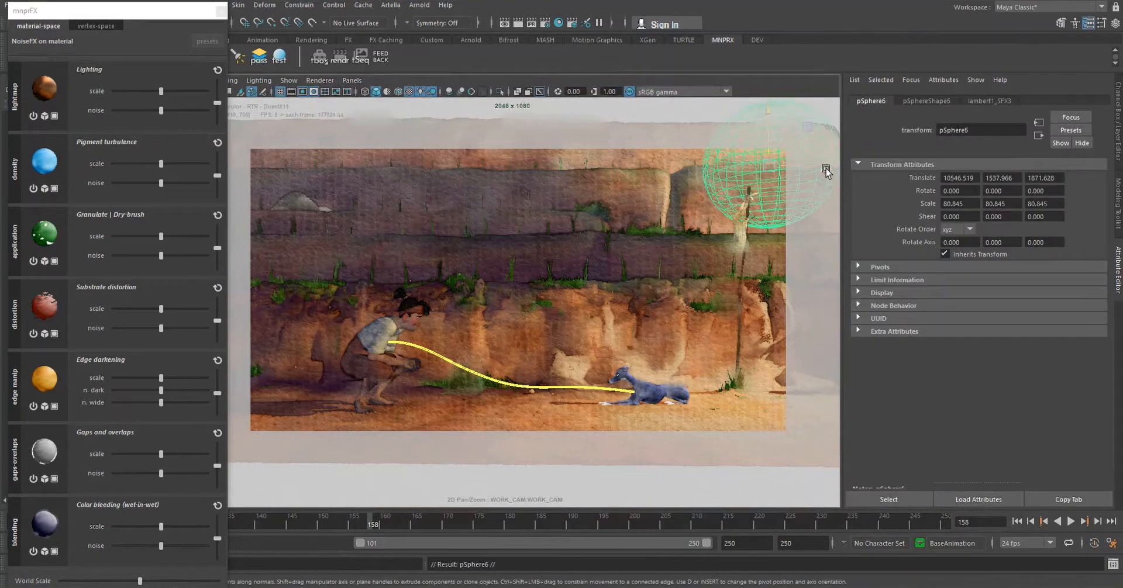
{"action": "left_click_drag", "start_coordinate": [826, 166], "coordinate": [322, 166]}
{"action": "left_click", "coordinate": [544, 481]}
{"action": "left_click", "coordinate": [422, 176]}
{"action": "key", "text": "ctrl+d"}
{"action": "left_click", "coordinate": [470, 478]}
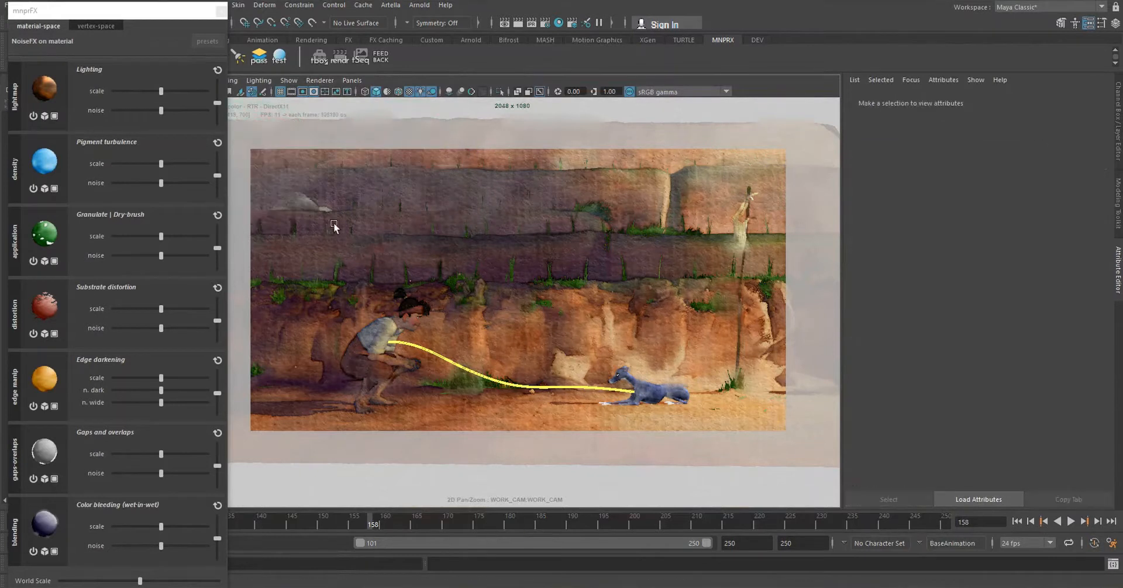
Lower the duplicated large sphere beside the crouching figure to Y 1378.034, bring it forward to Z 2000, and shift it across to X 9922.203.
{"action": "left_click", "coordinate": [289, 176]}
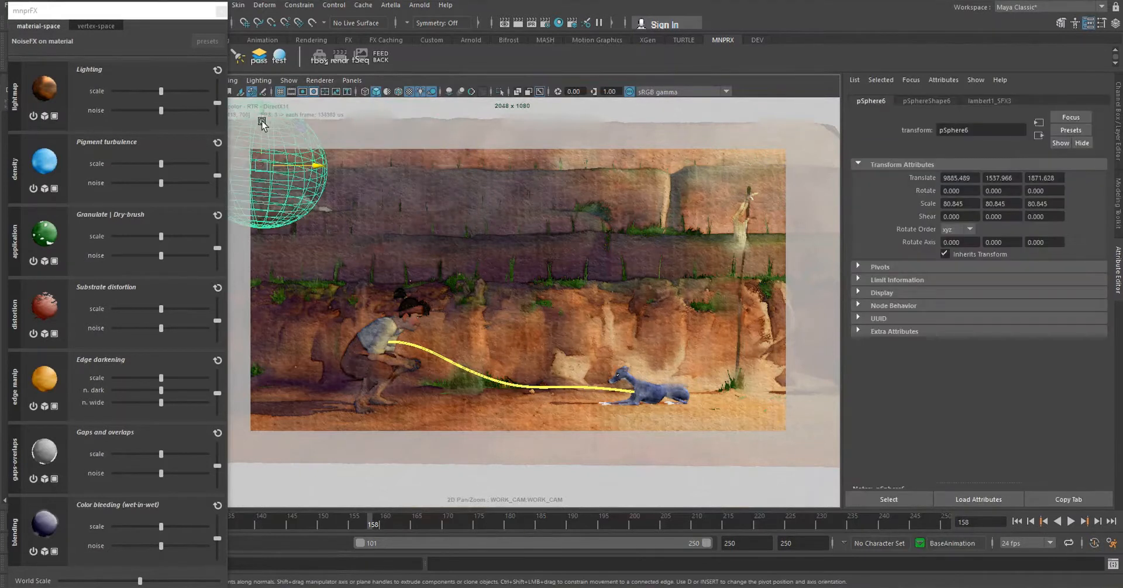
{"action": "left_click_drag", "start_coordinate": [262, 114], "coordinate": [260, 237]}
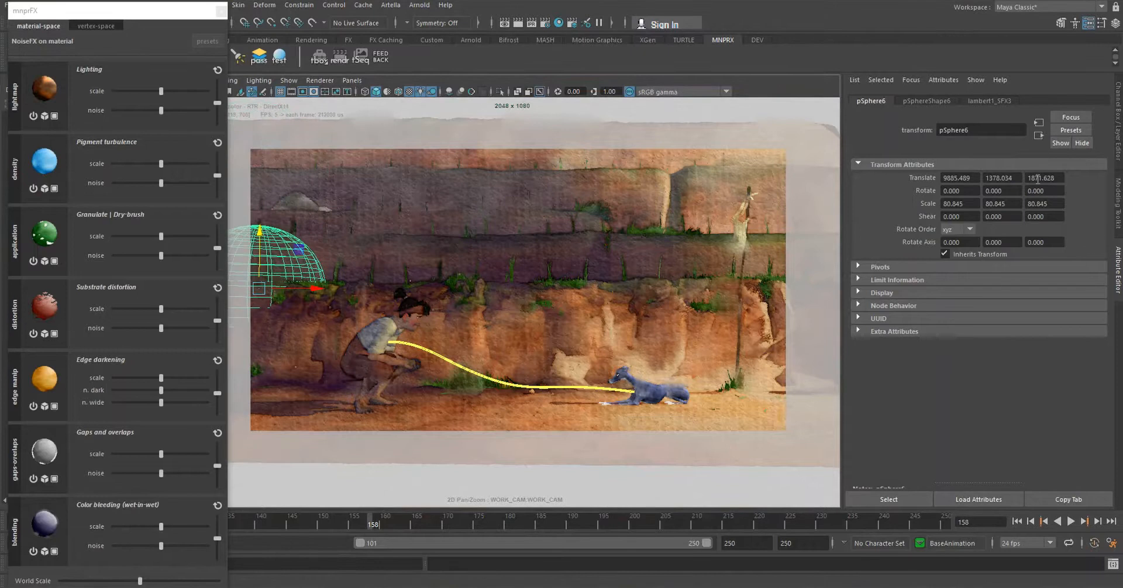
{"action": "left_click_drag", "start_coordinate": [1038, 179], "coordinate": [1047, 179], "text": "ctrl"}
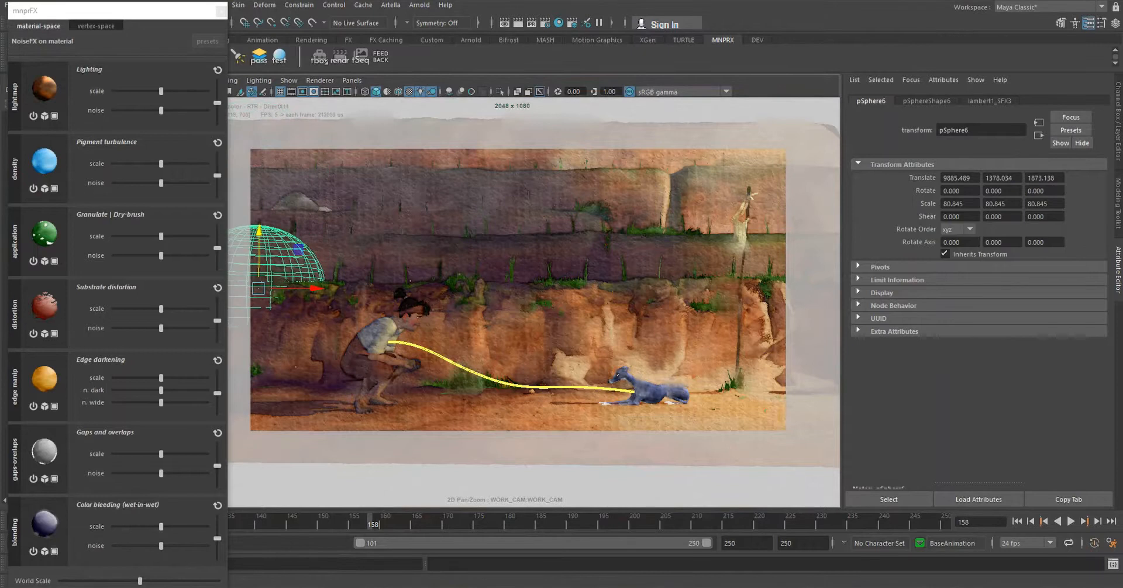
{"action": "double_click", "coordinate": [1034, 178]}
{"action": "type", "text": "1900"}
{"action": "key", "text": "Return"}
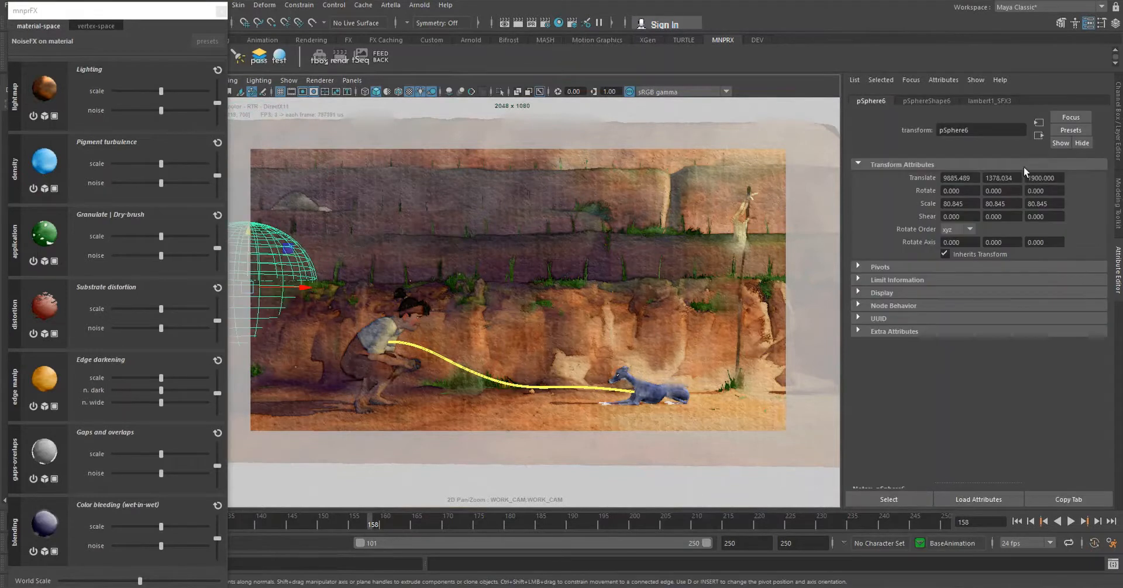
{"action": "type", "text": "2000"}
{"action": "key", "text": "Return"}
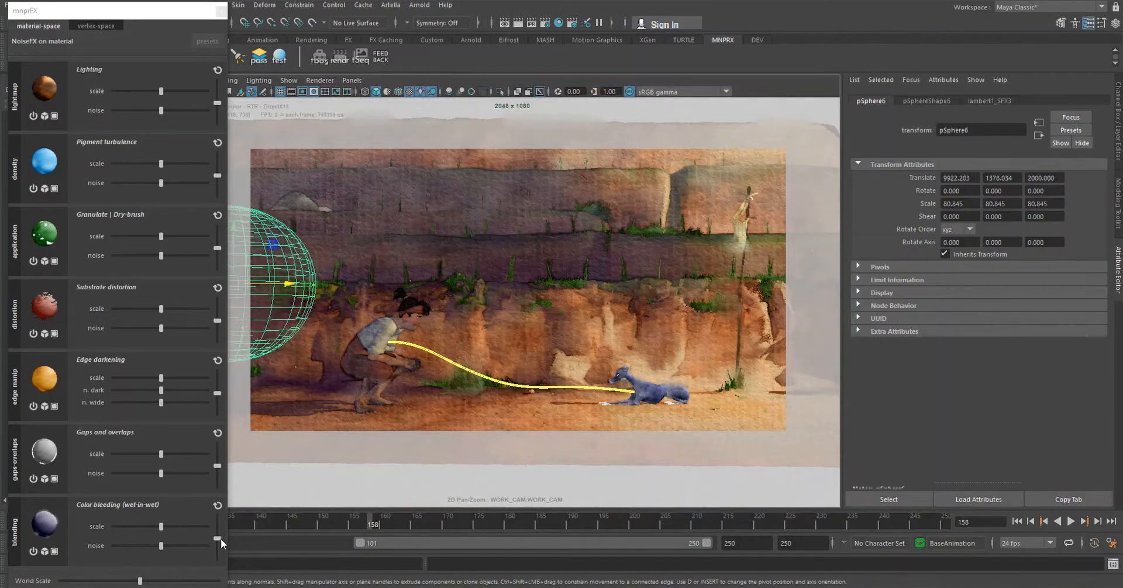
Adjust the colour bleeding shift on the sphere's proxy material to 1.640.
{"action": "left_click_drag", "start_coordinate": [220, 539], "coordinate": [226, 543]}
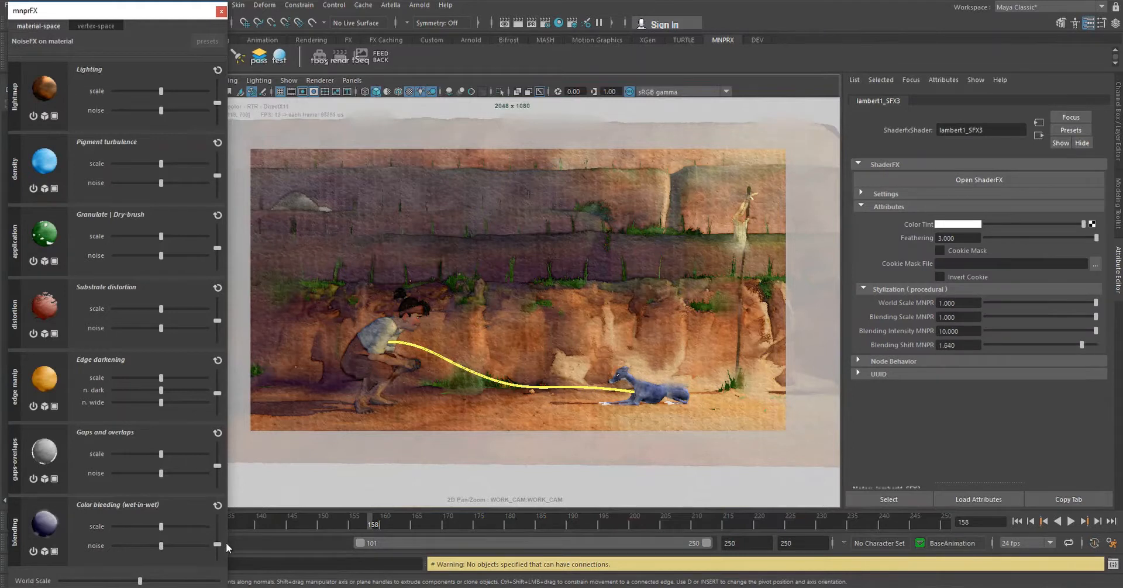